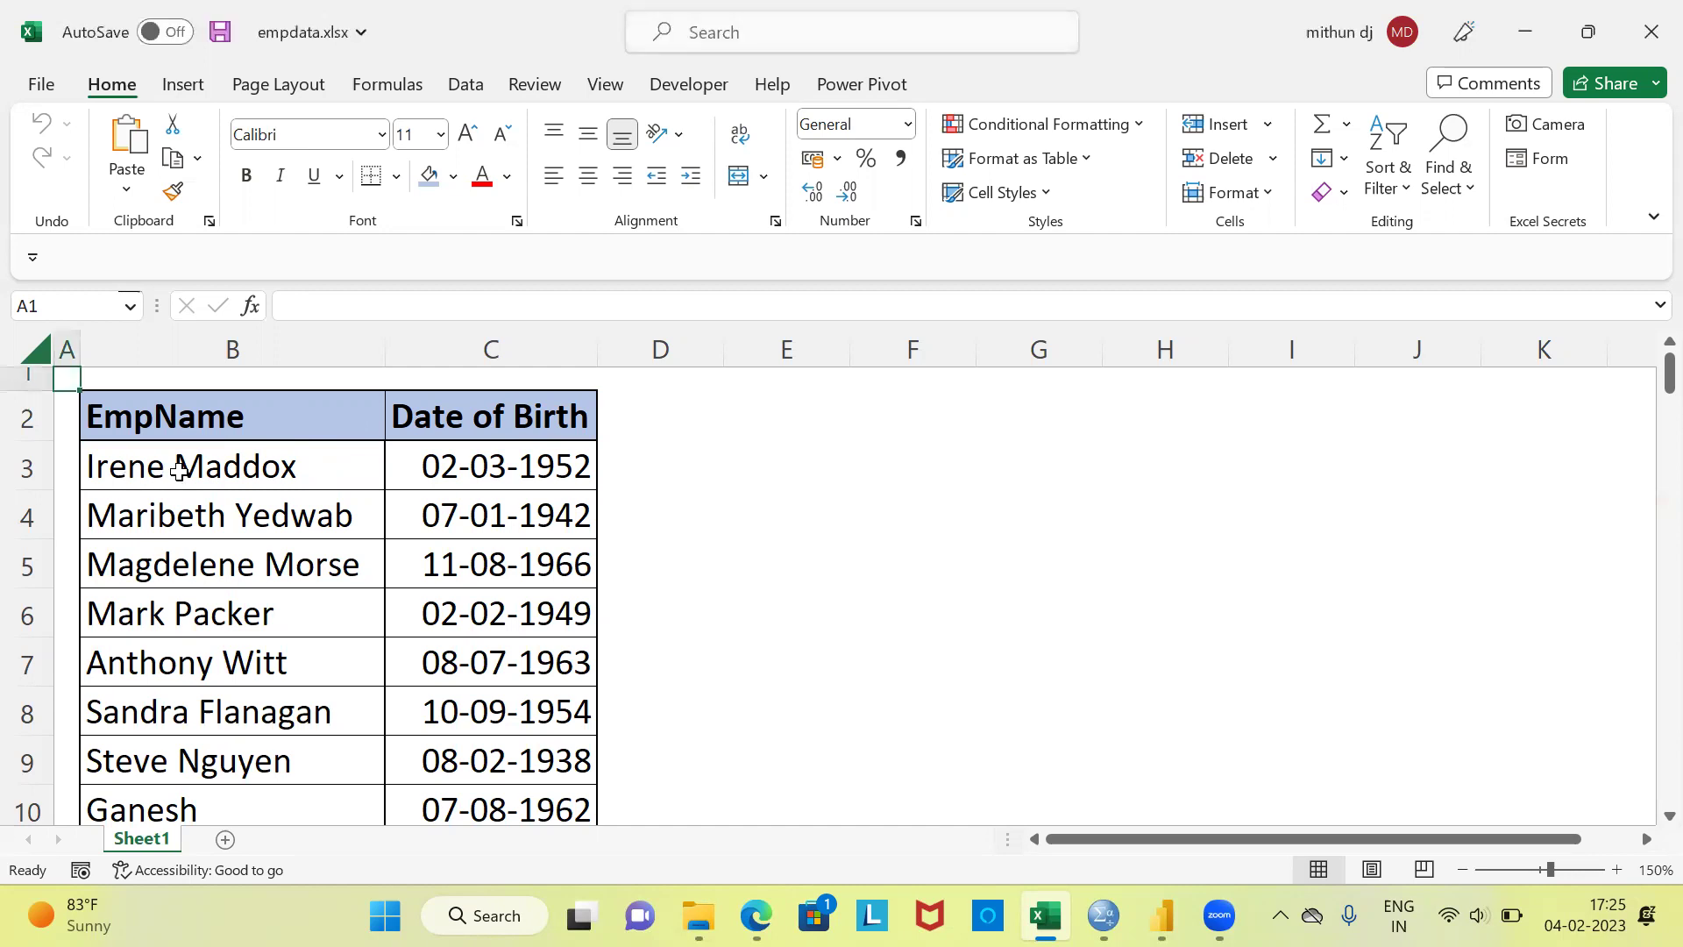
Step: Browse the employee records, jumping to the last row and back to the first cell
{"action": "left_click", "coordinate": [179, 471]}
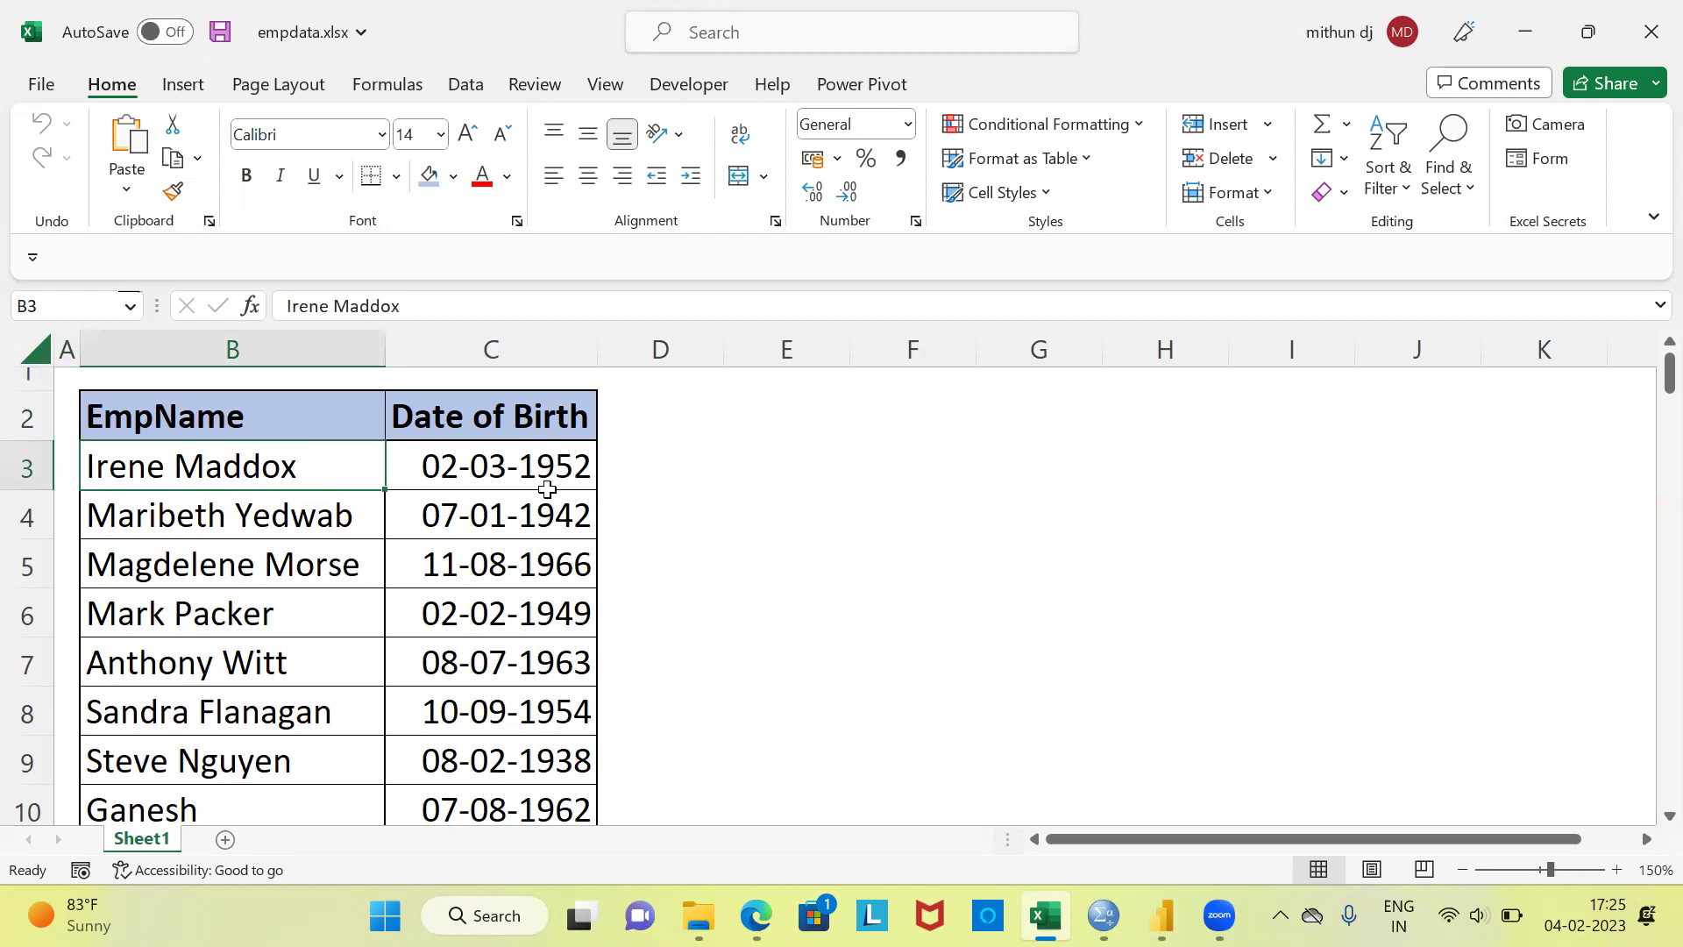
{"action": "left_click", "coordinate": [217, 626]}
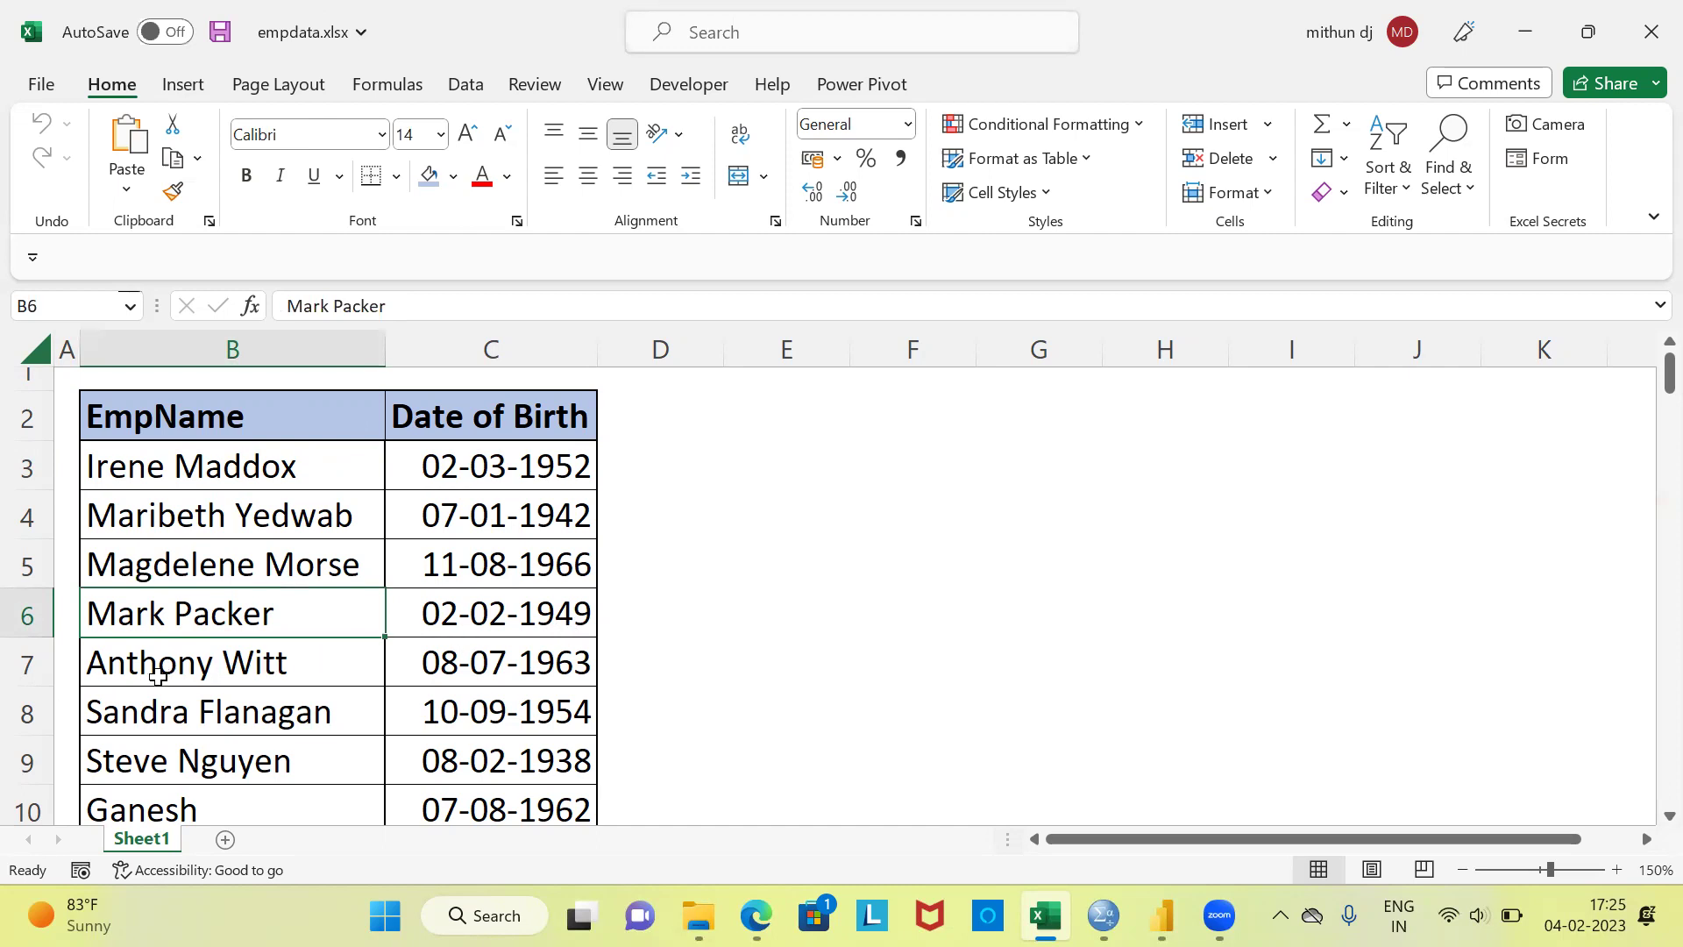
{"action": "left_click", "coordinate": [134, 678]}
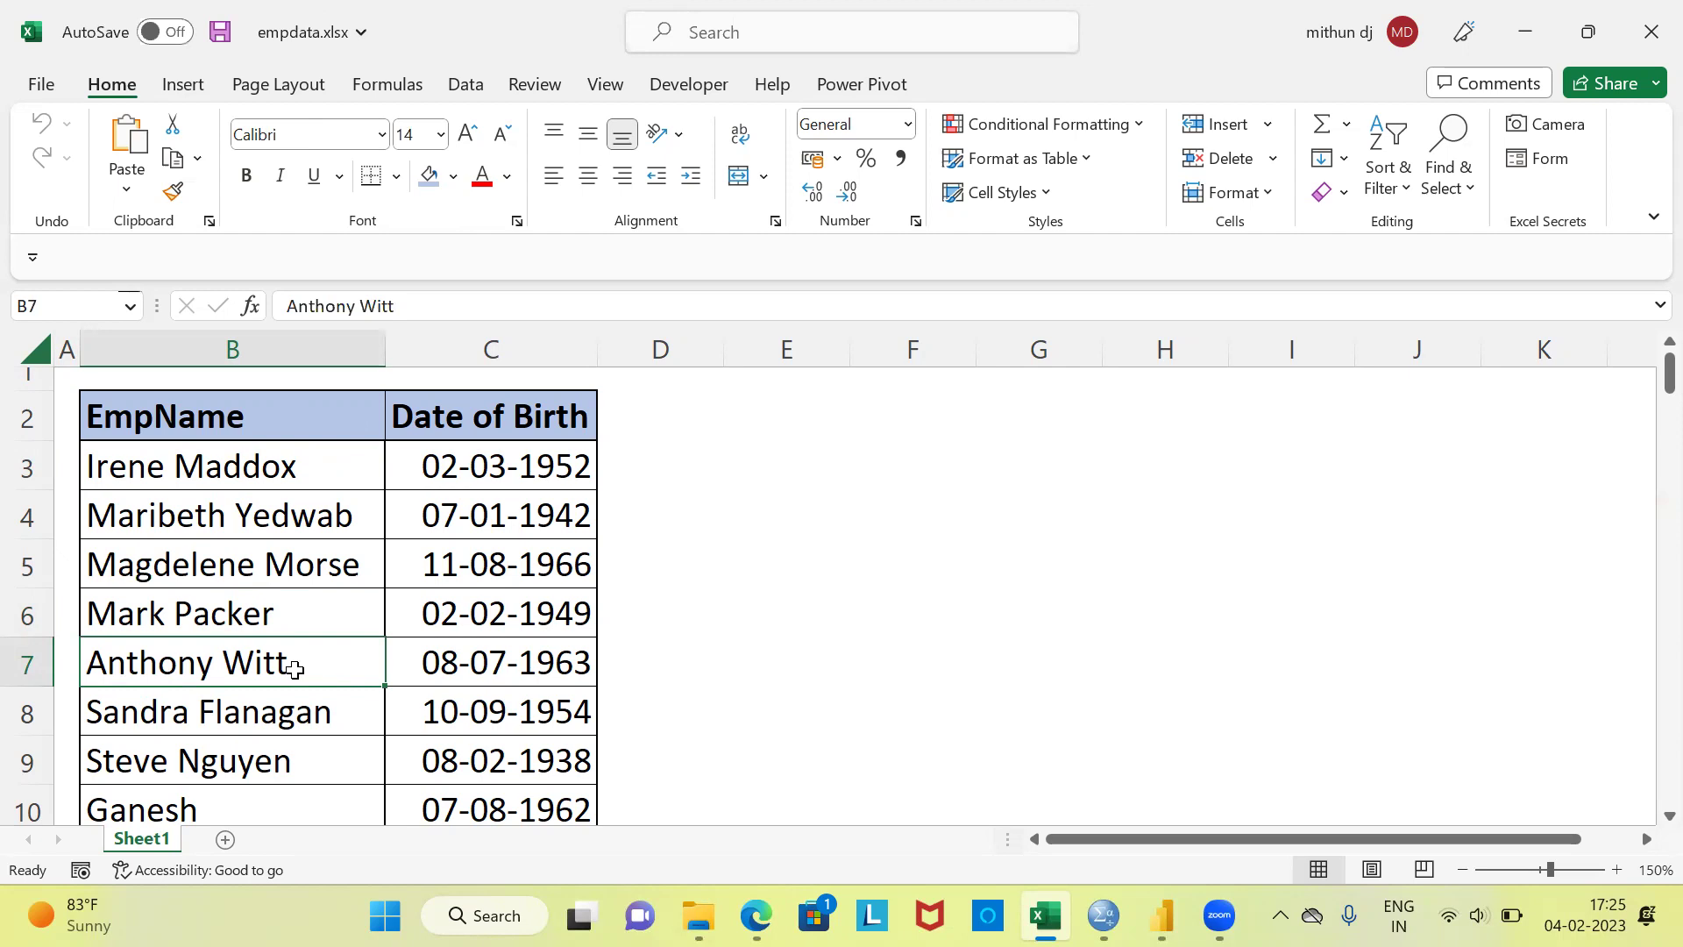
{"action": "key", "text": "Up"}
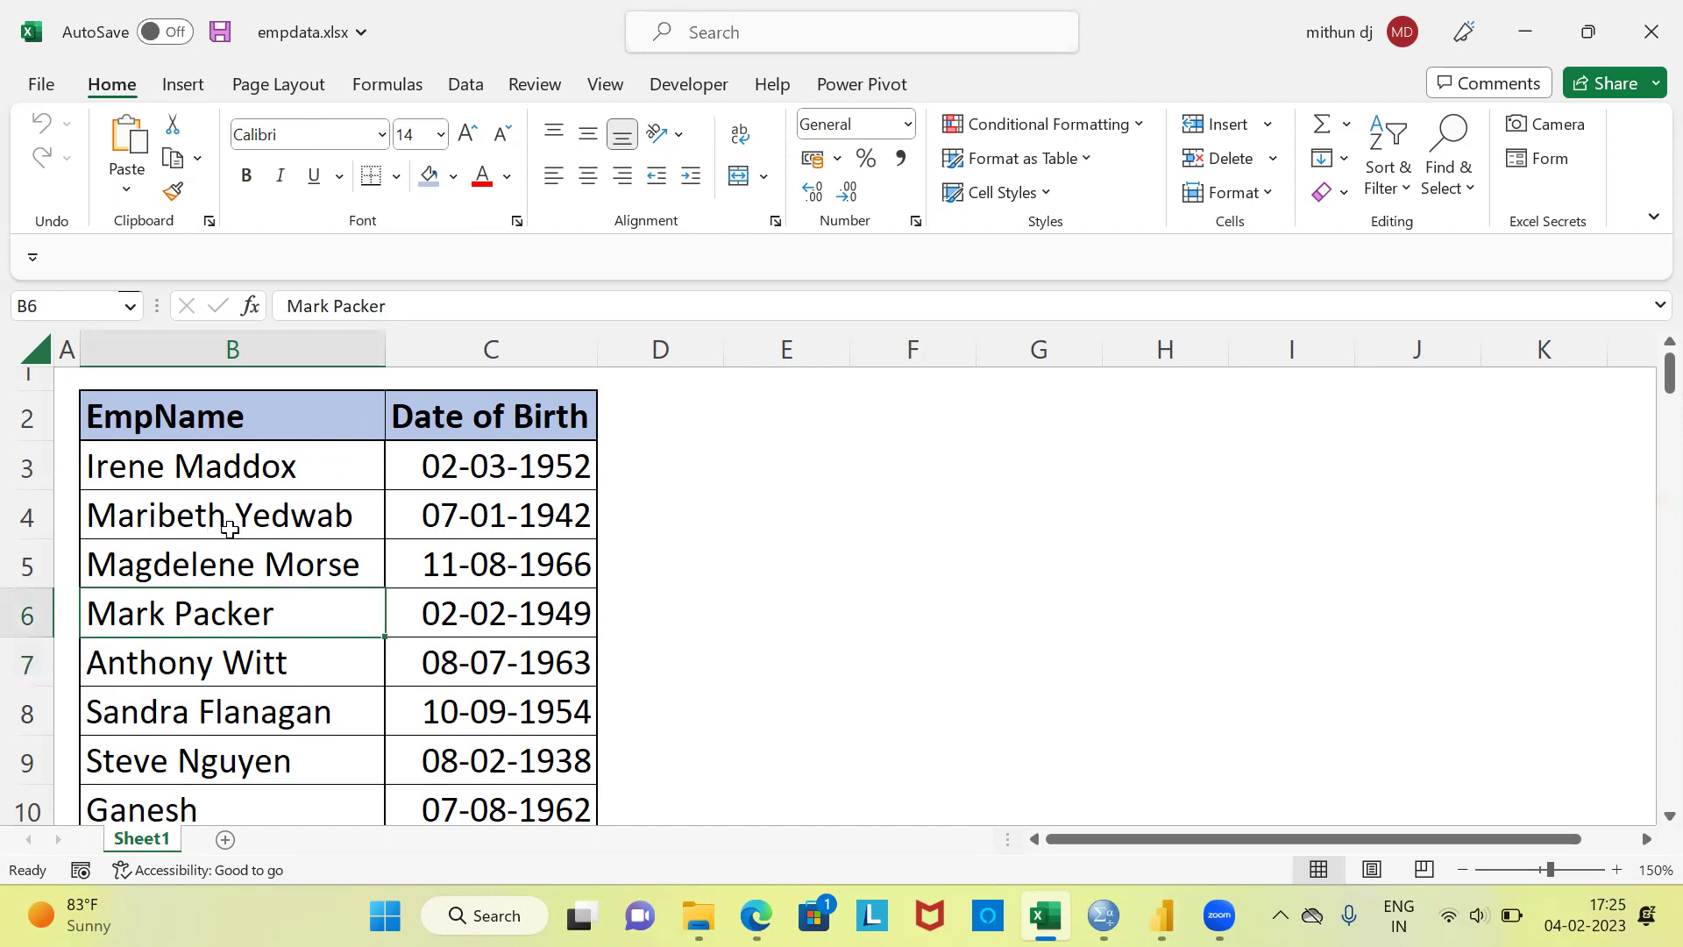
{"action": "left_click", "coordinate": [226, 473]}
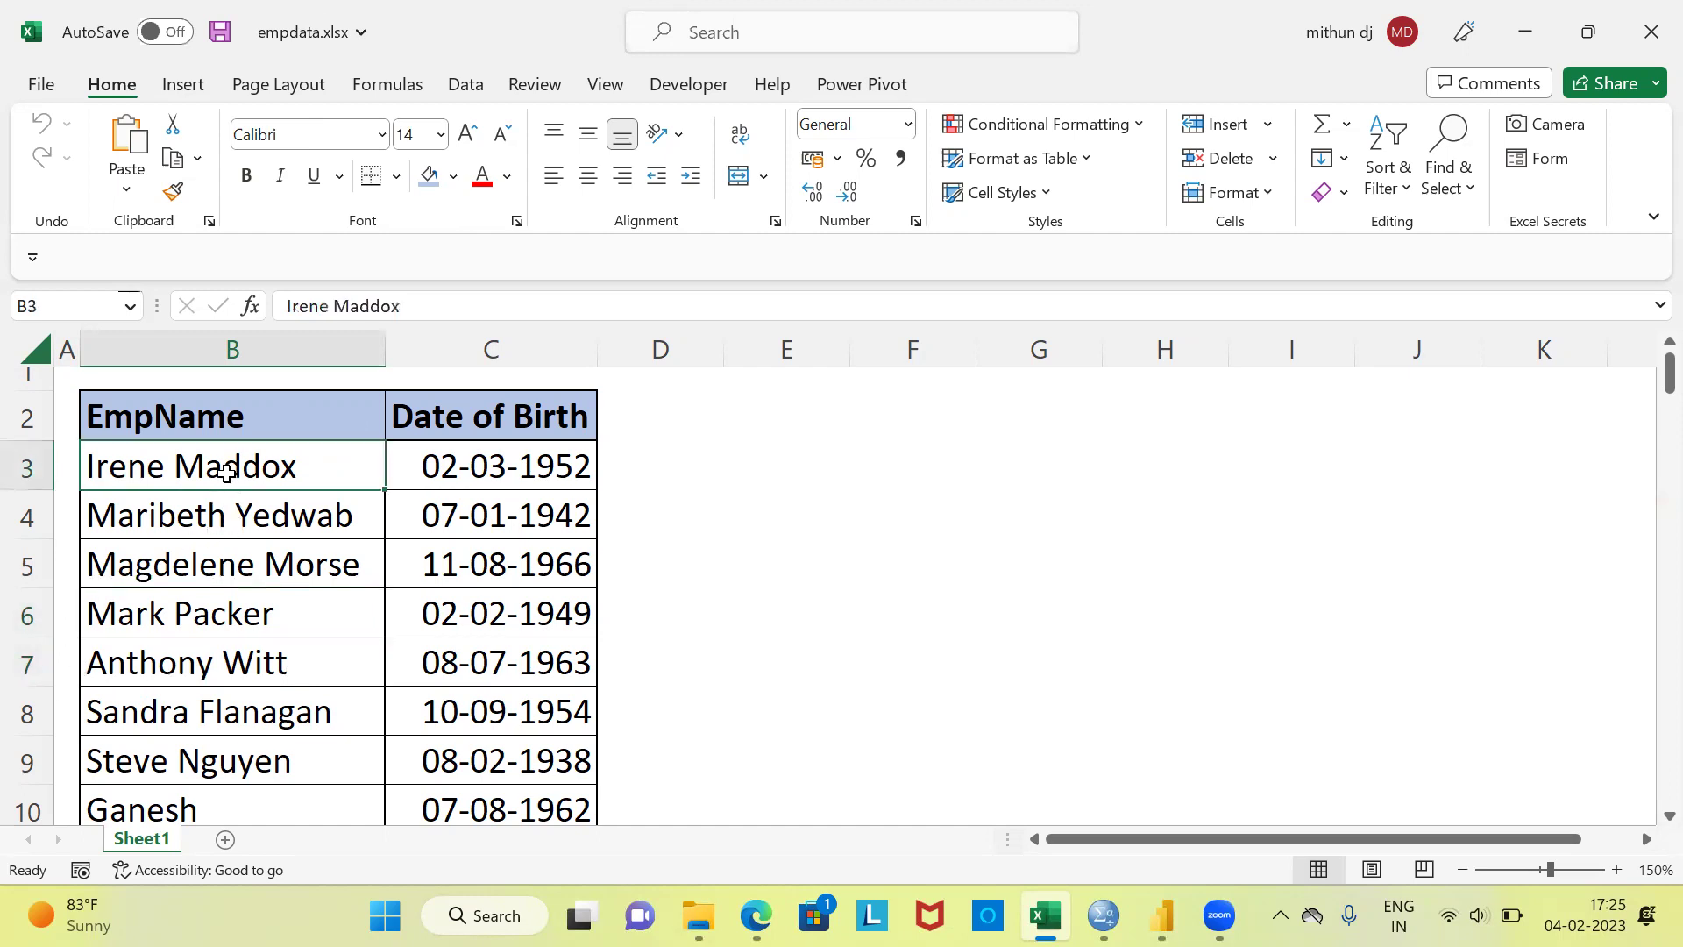
{"action": "key", "text": "ctrl+Down"}
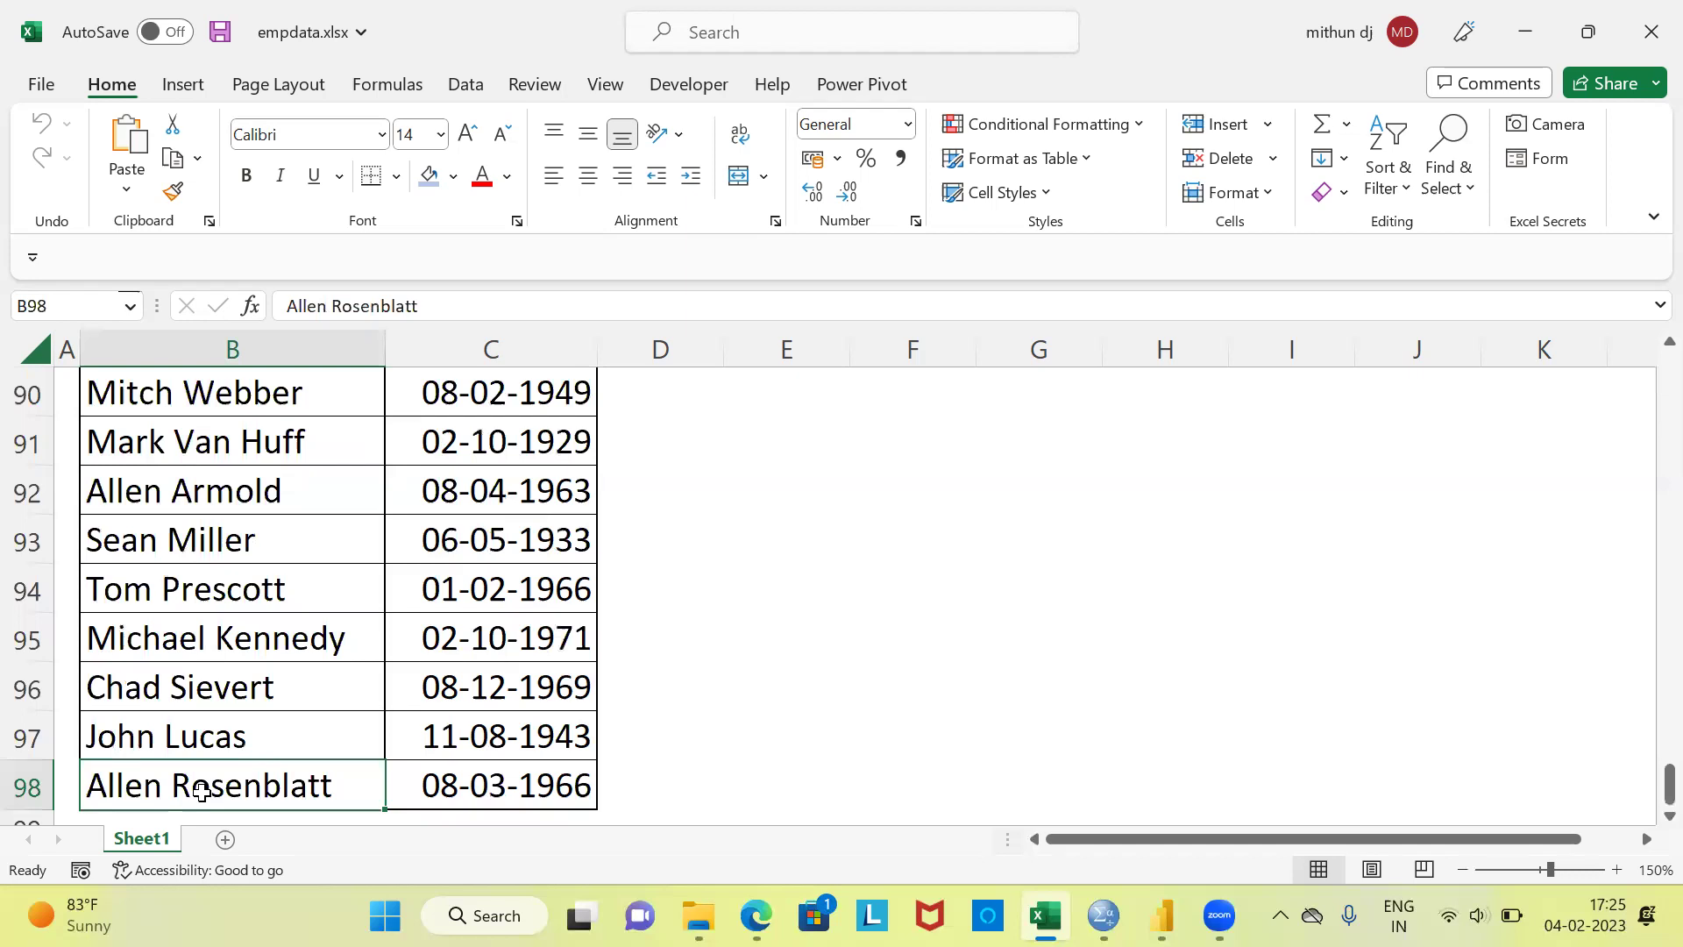
{"action": "key", "text": "ctrl+Up"}
{"action": "key", "text": "Up"}
{"action": "key", "text": "Left"}
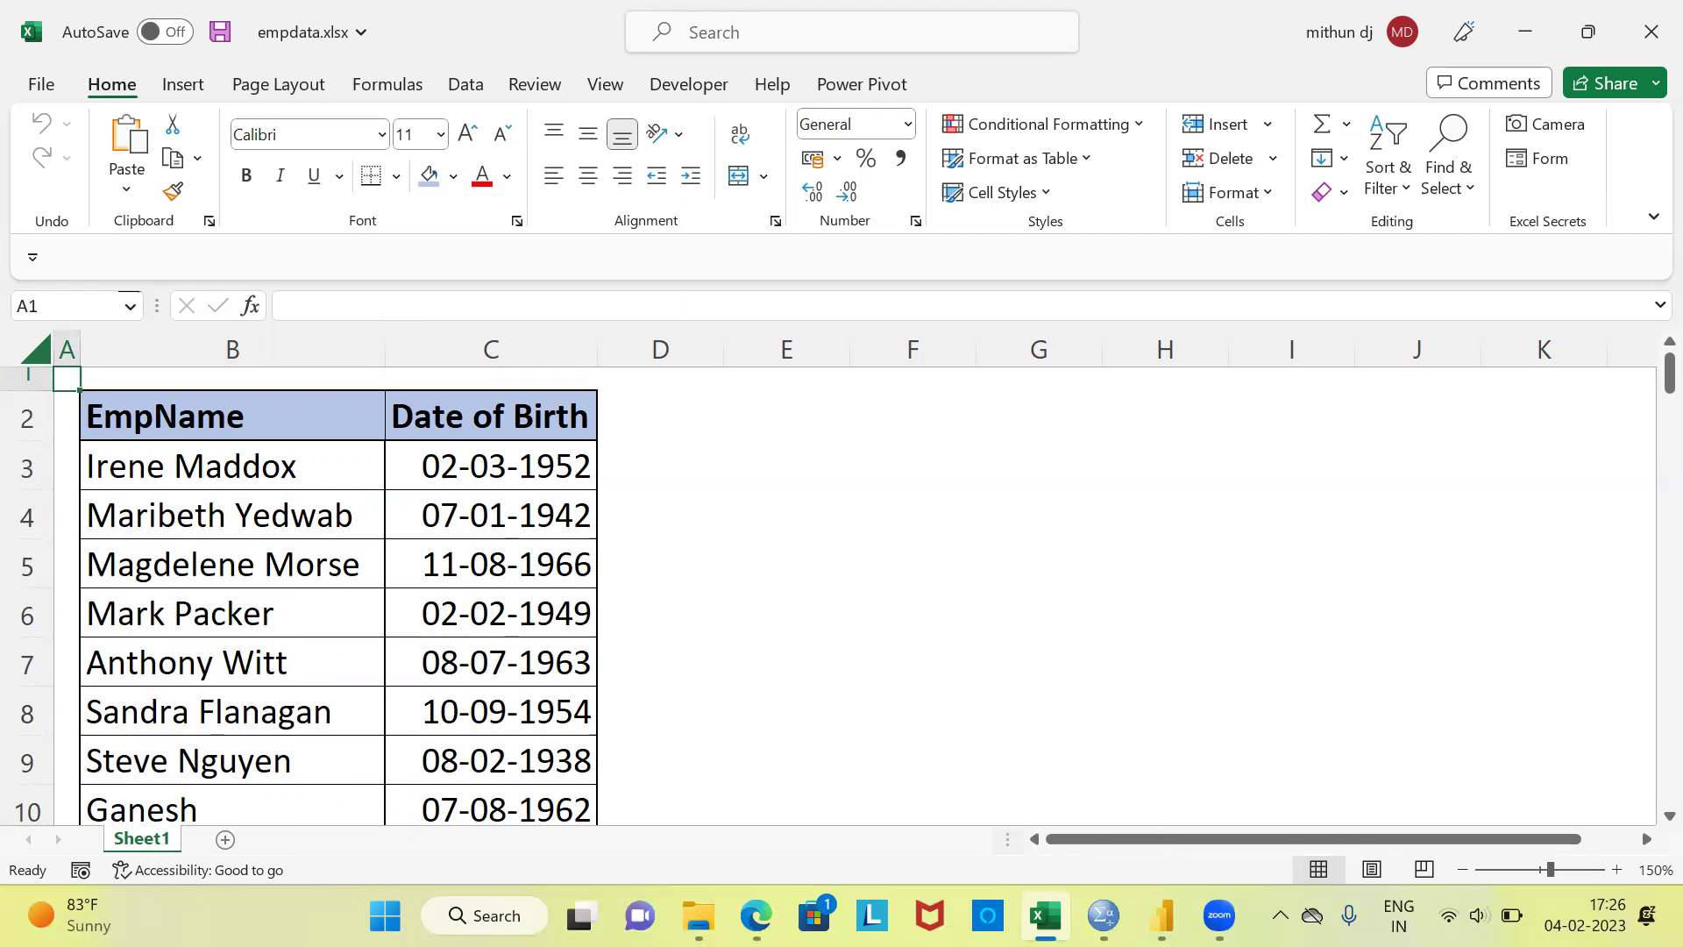
Step: In Power BI, expand the Fields pane and the Employeedata table to show bdate and EmpName
{"action": "left_click", "coordinate": [1162, 915]}
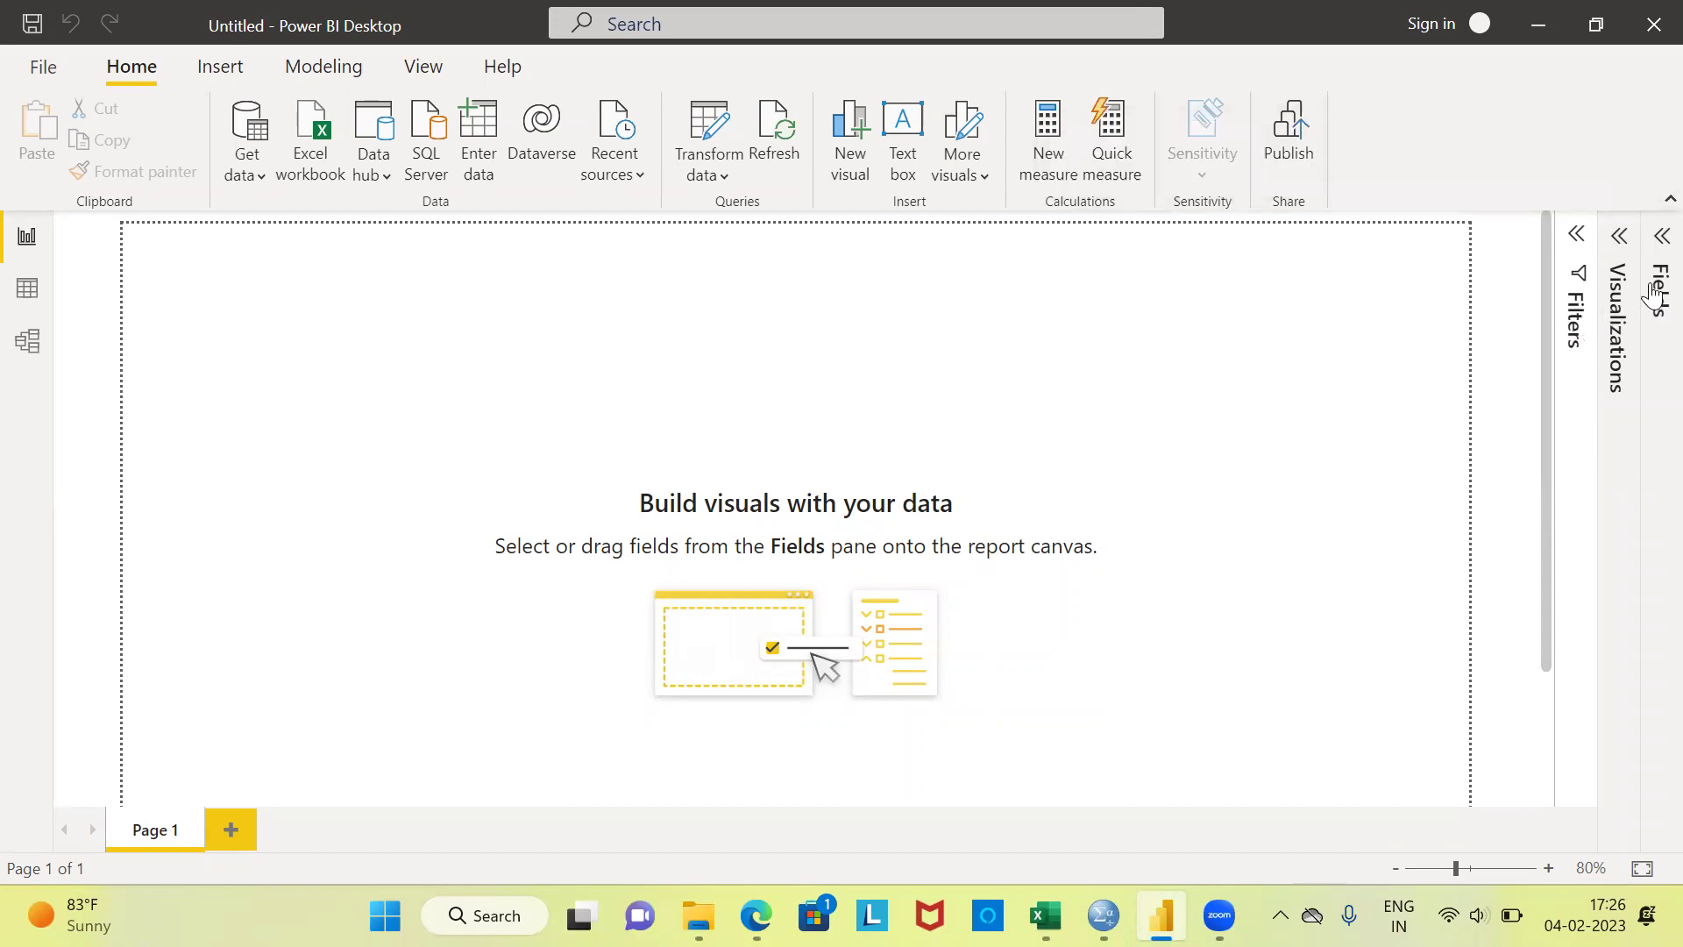
{"action": "left_click", "coordinate": [1654, 245]}
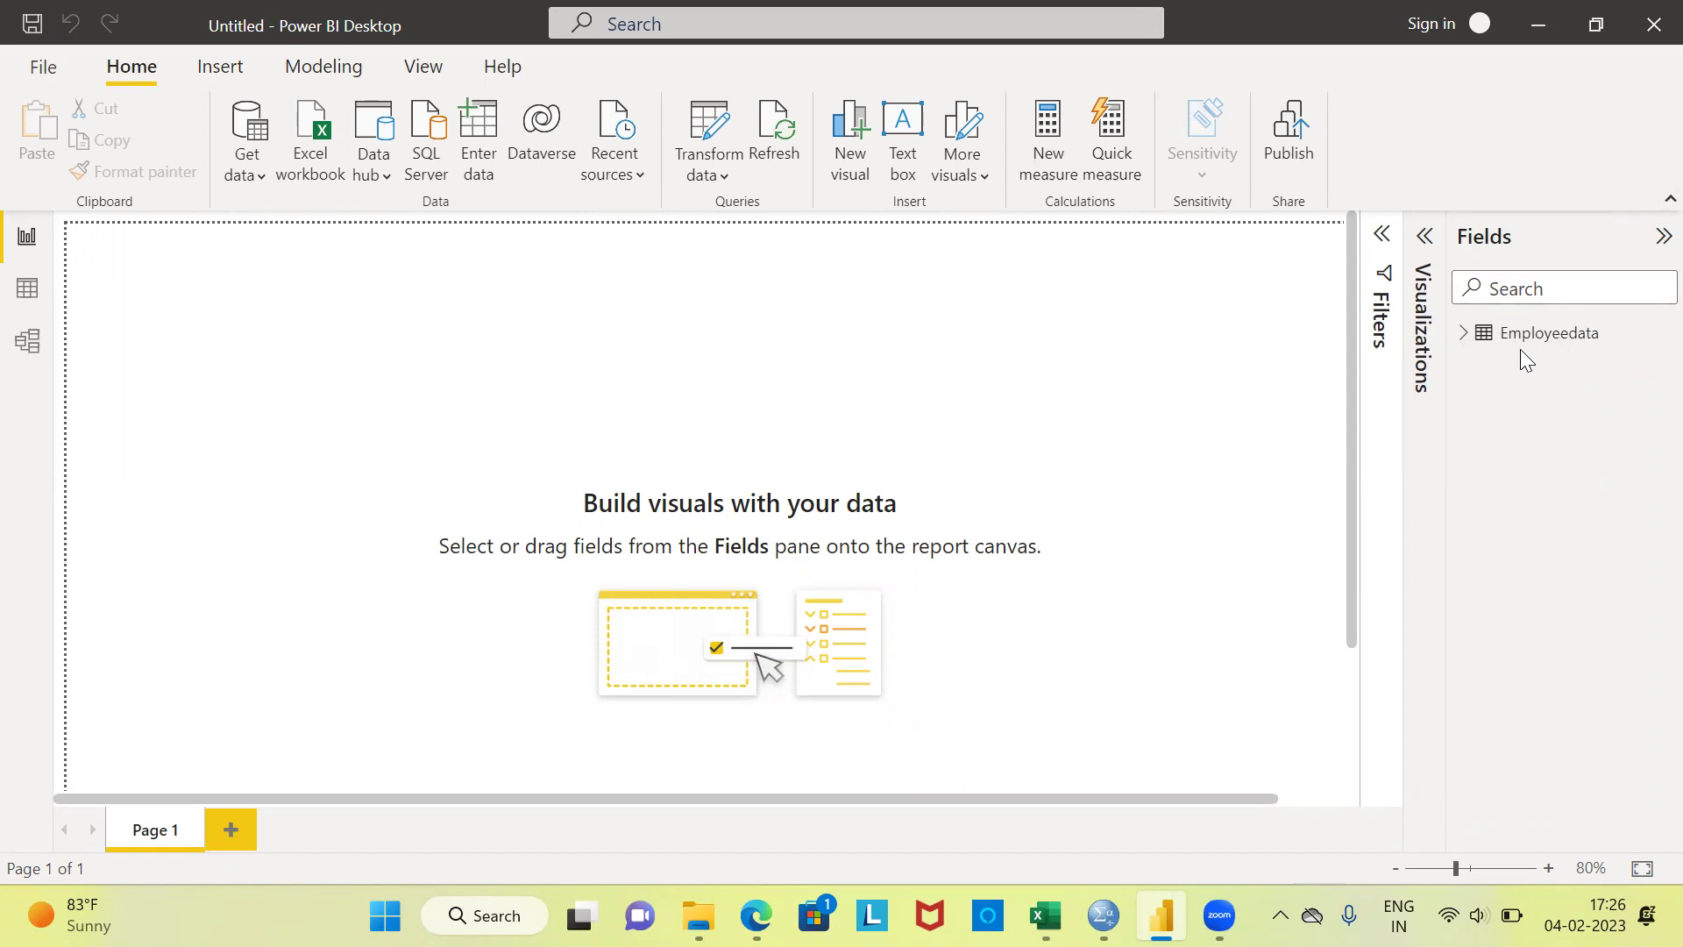
{"action": "mouse_move", "coordinate": [1576, 358]}
{"action": "left_click", "coordinate": [1463, 334]}
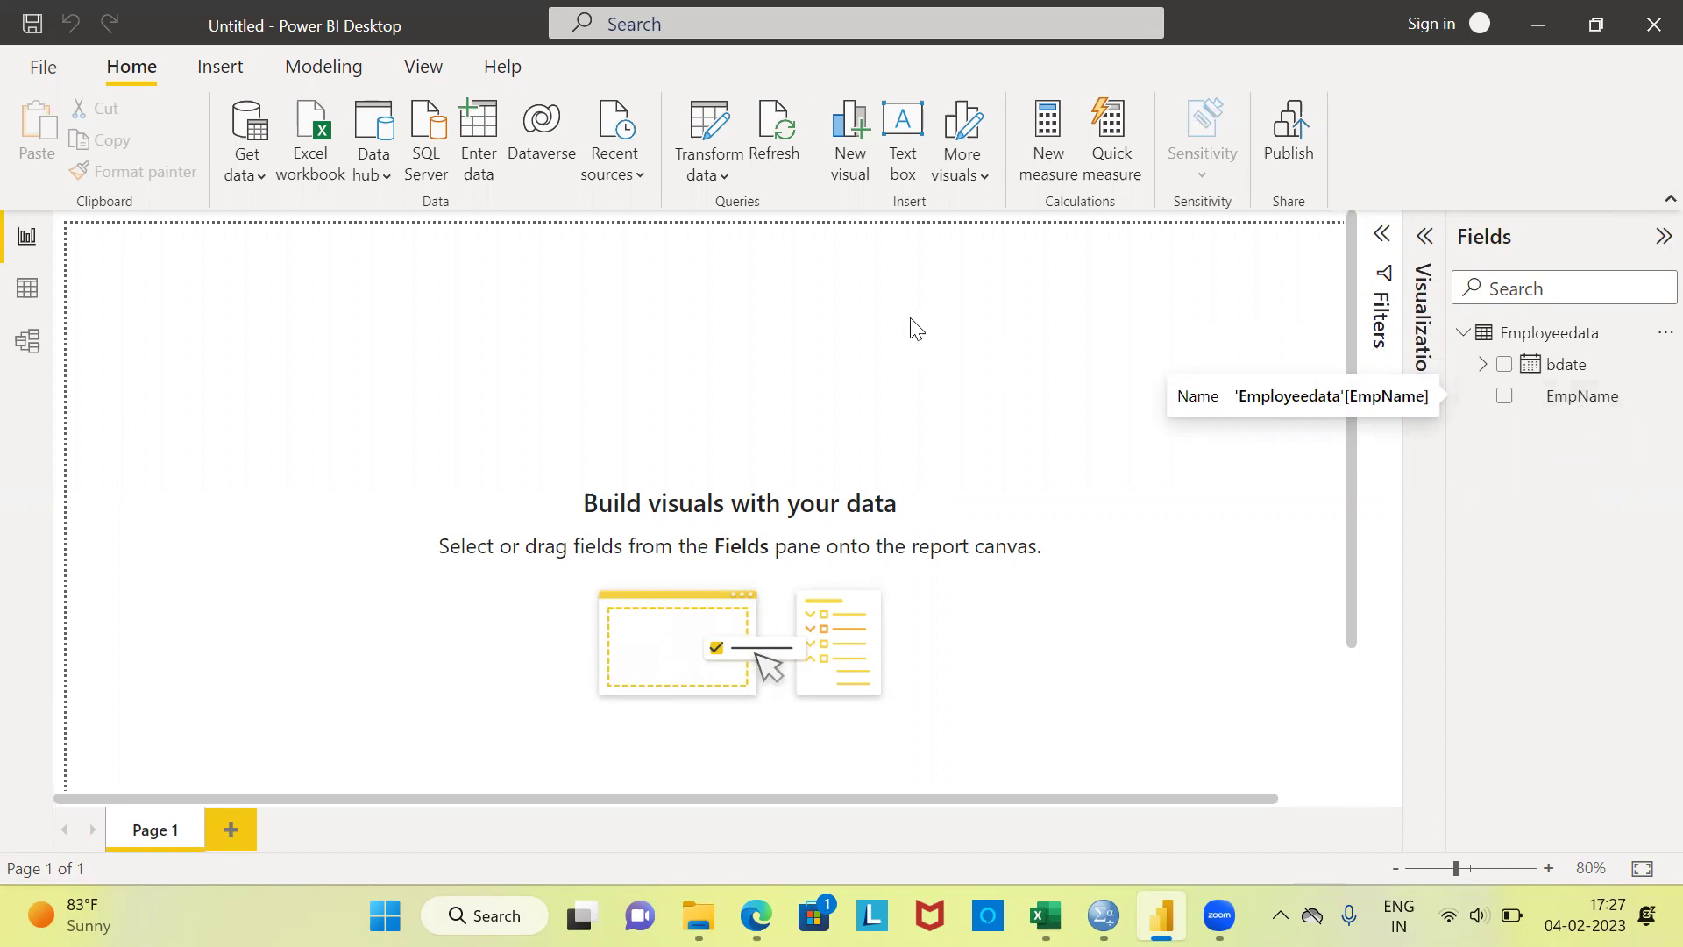
Step: Switch to Data view and inspect the EmpName and bdate columns of Employeedata
{"action": "left_click", "coordinate": [31, 301]}
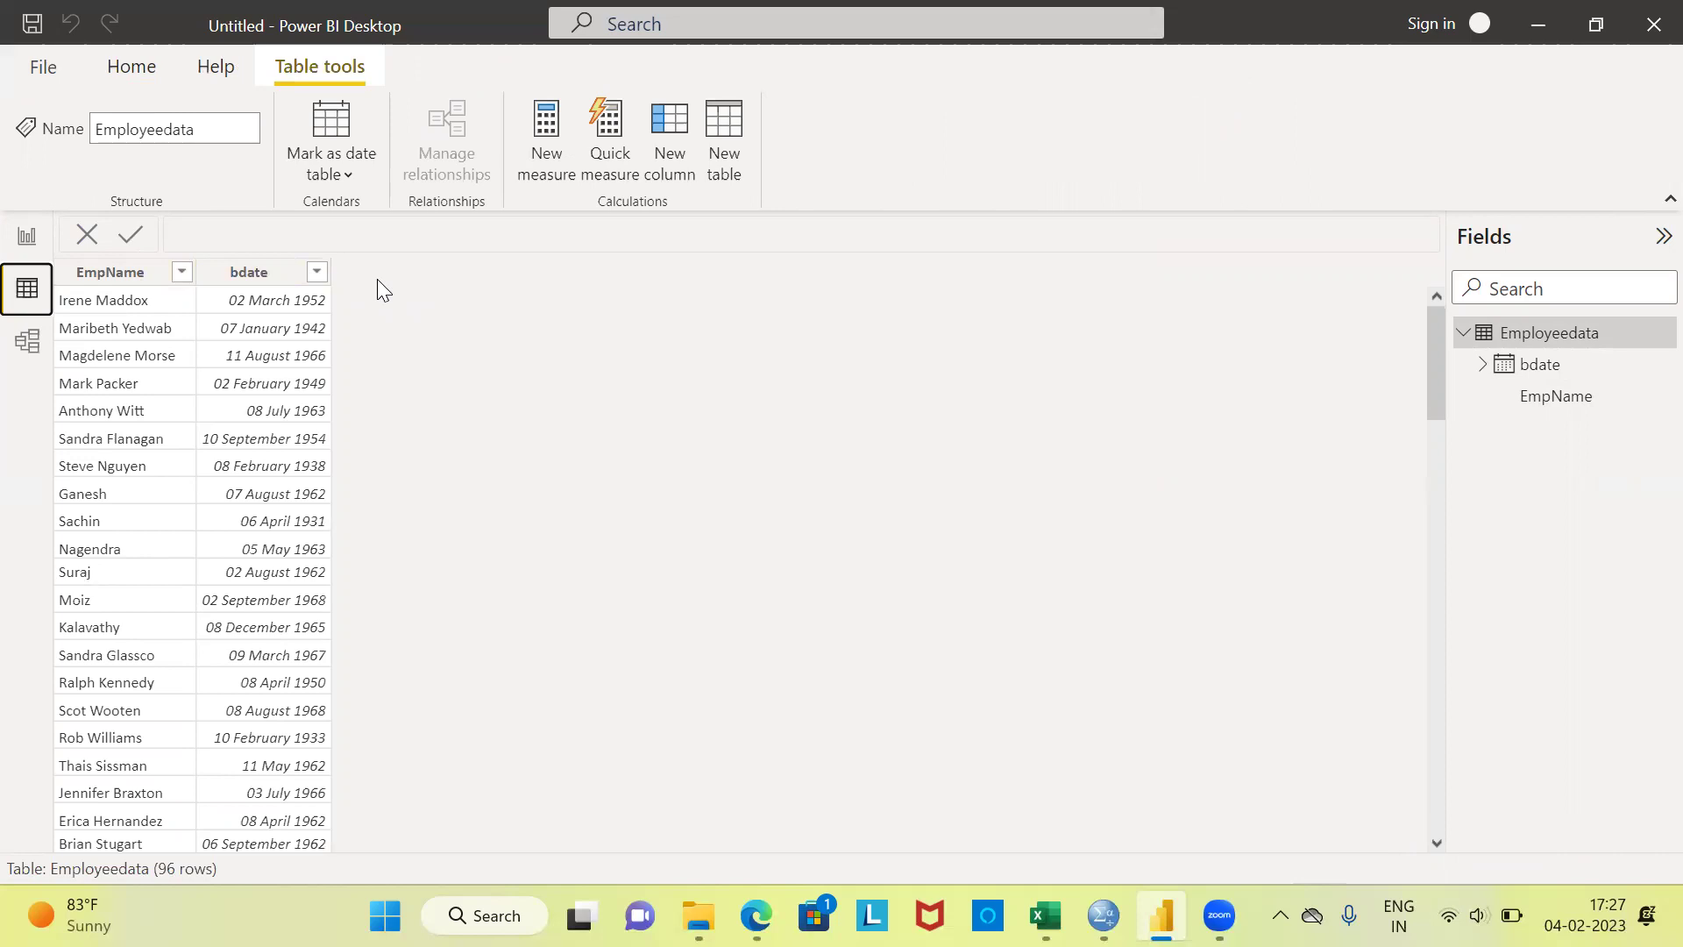
{"action": "left_click", "coordinate": [158, 279]}
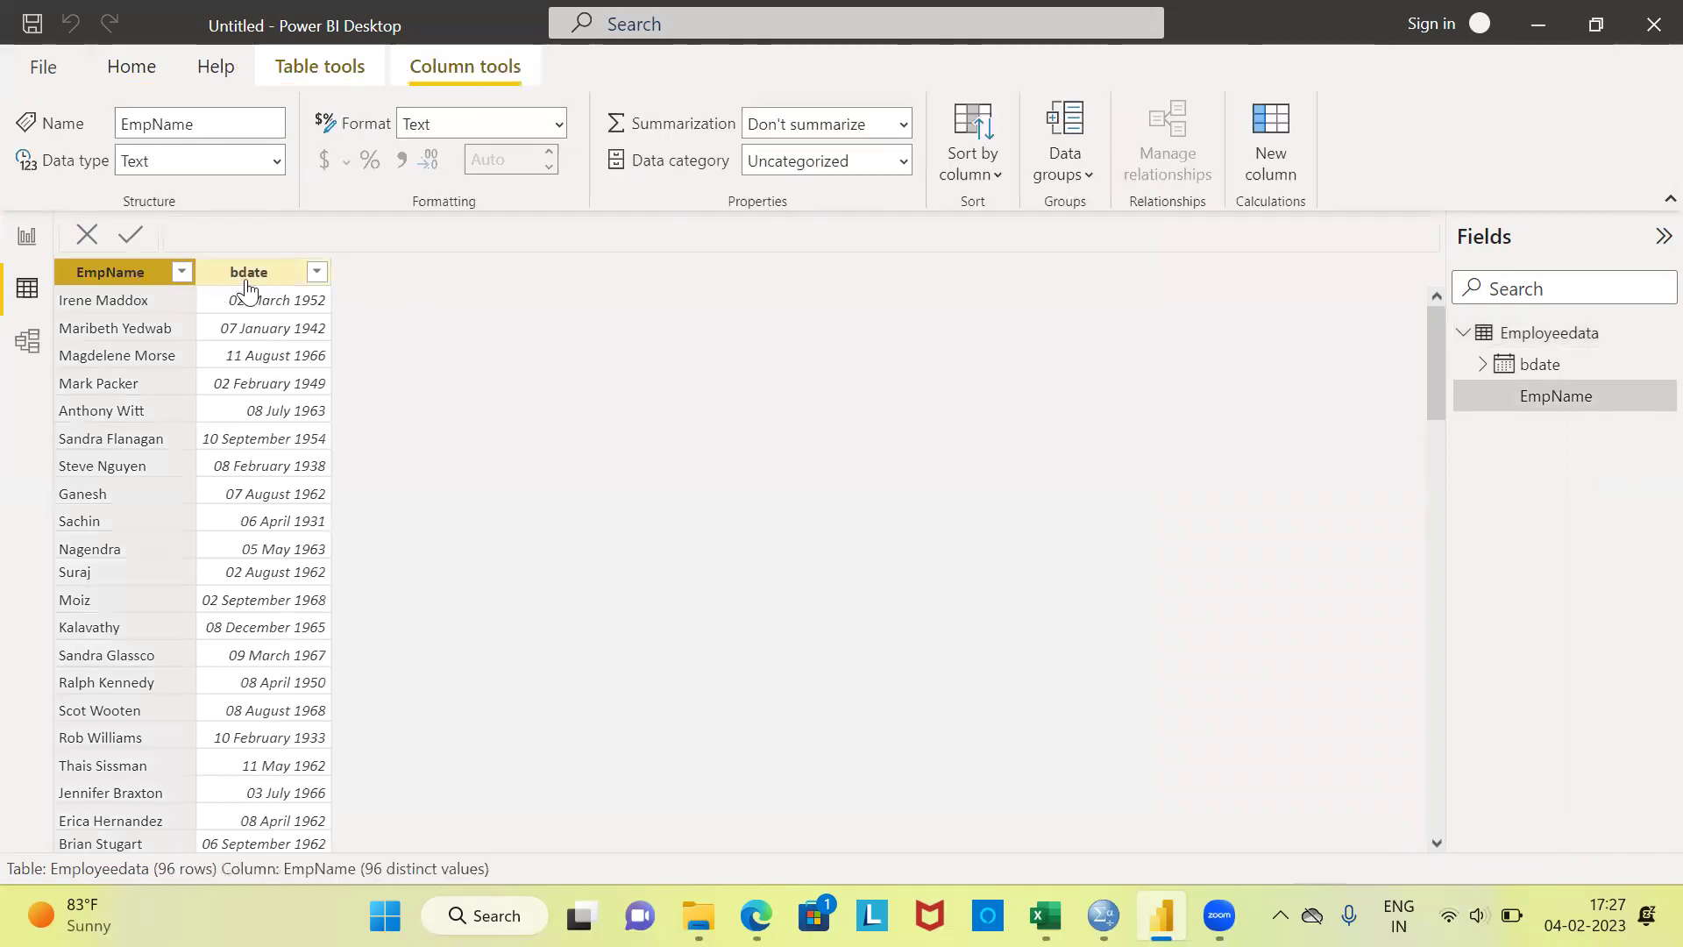
{"action": "left_click", "coordinate": [247, 287]}
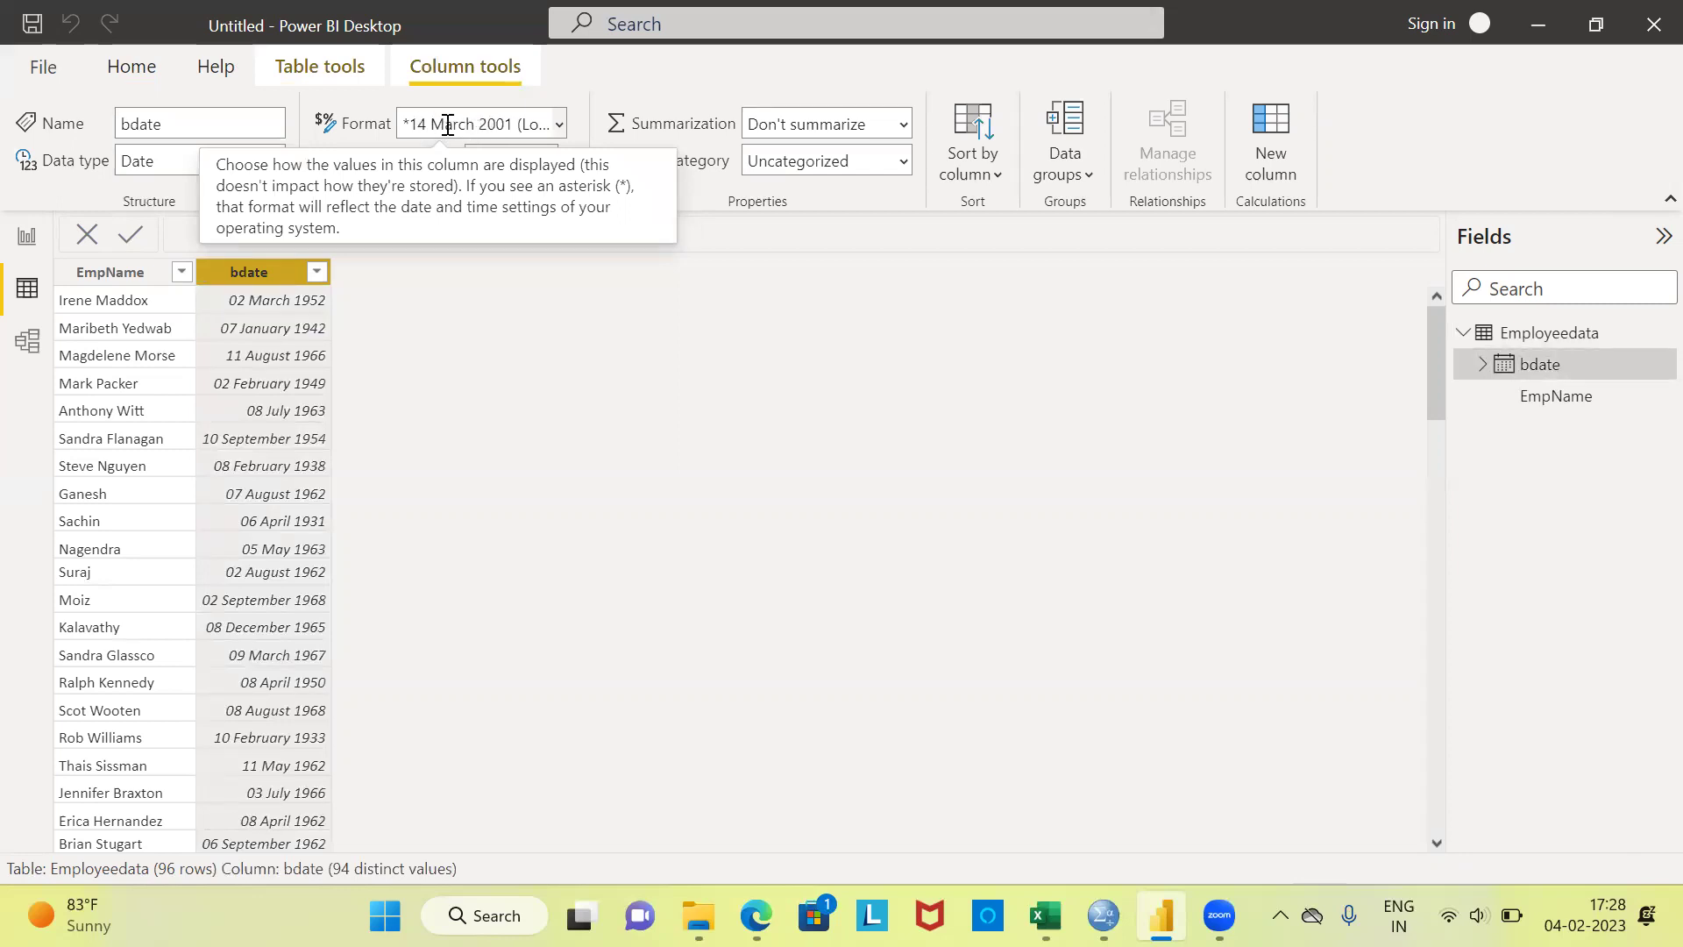
{"action": "left_click", "coordinate": [560, 128]}
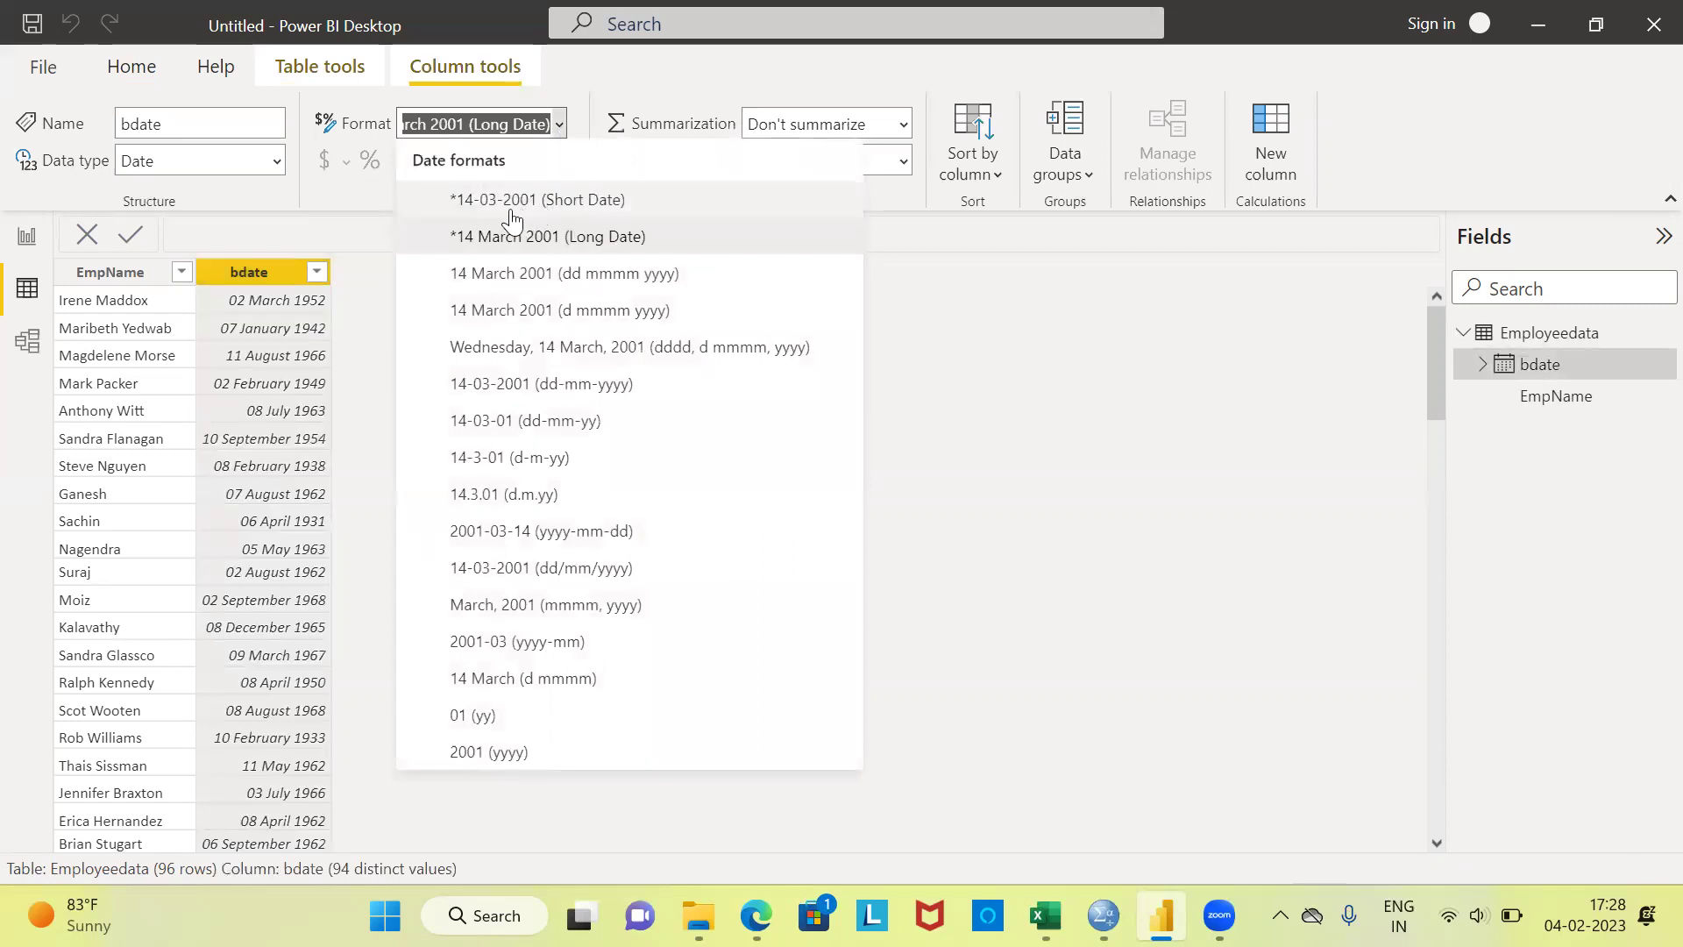
{"action": "left_click", "coordinate": [559, 240]}
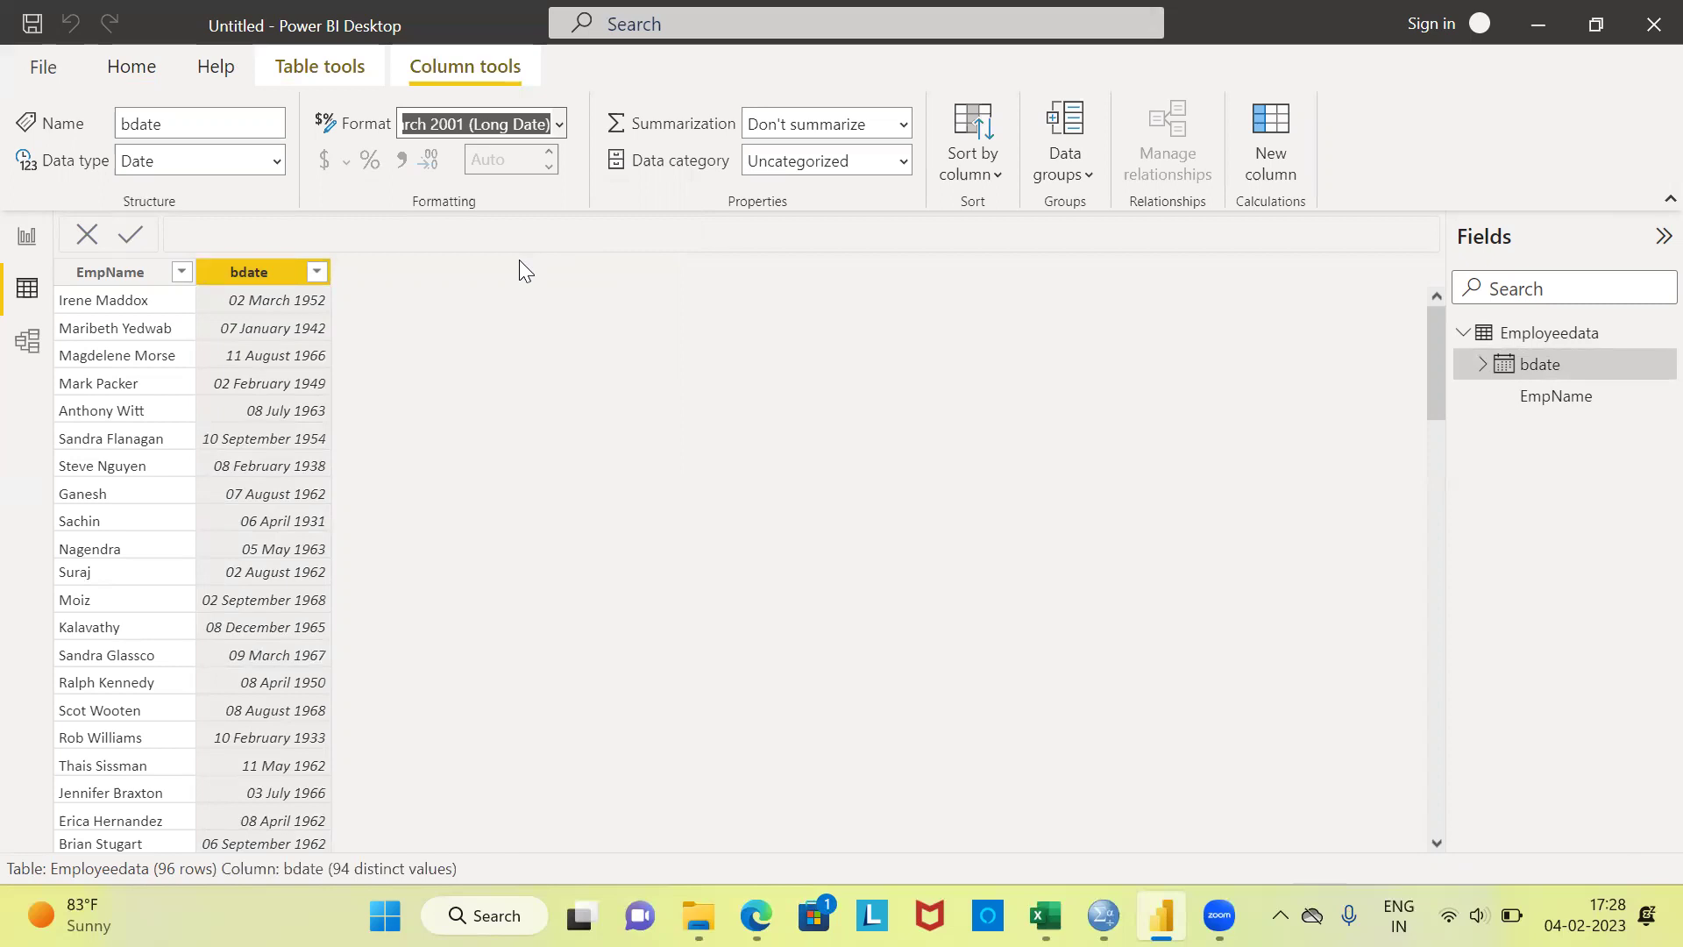
Step: Add a new Employeedata column and rename it so the formula reads 'Age ='
{"action": "left_click", "coordinate": [1270, 135]}
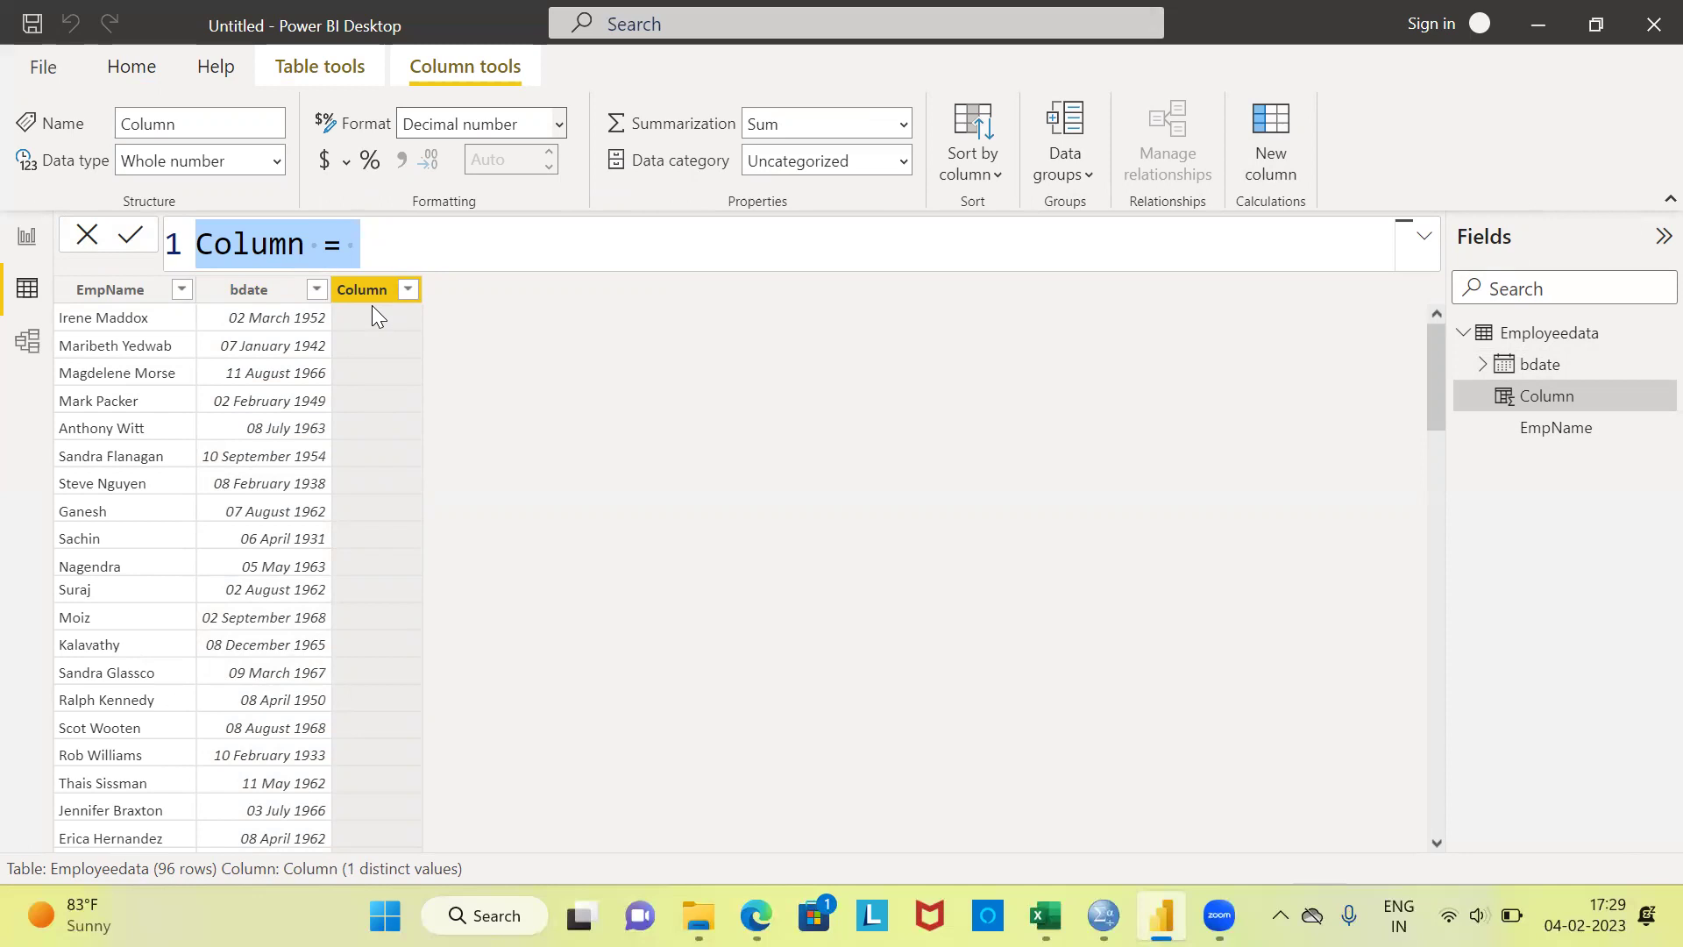
{"action": "left_click", "coordinate": [305, 246]}
{"action": "key", "text": "BackSpace"}
{"action": "key", "text": "BackSpace"}
{"action": "key", "text": "BackSpace"}
{"action": "key", "text": "BackSpace"}
{"action": "key", "text": "BackSpace"}
{"action": "key", "text": "BackSpace"}
{"action": "type", "text": "Age"}
{"action": "scroll", "coordinate": [310, 247], "scroll_direction": "up", "scroll_amount": 2, "text": "ctrl"}
{"action": "left_click", "coordinate": [345, 256]}
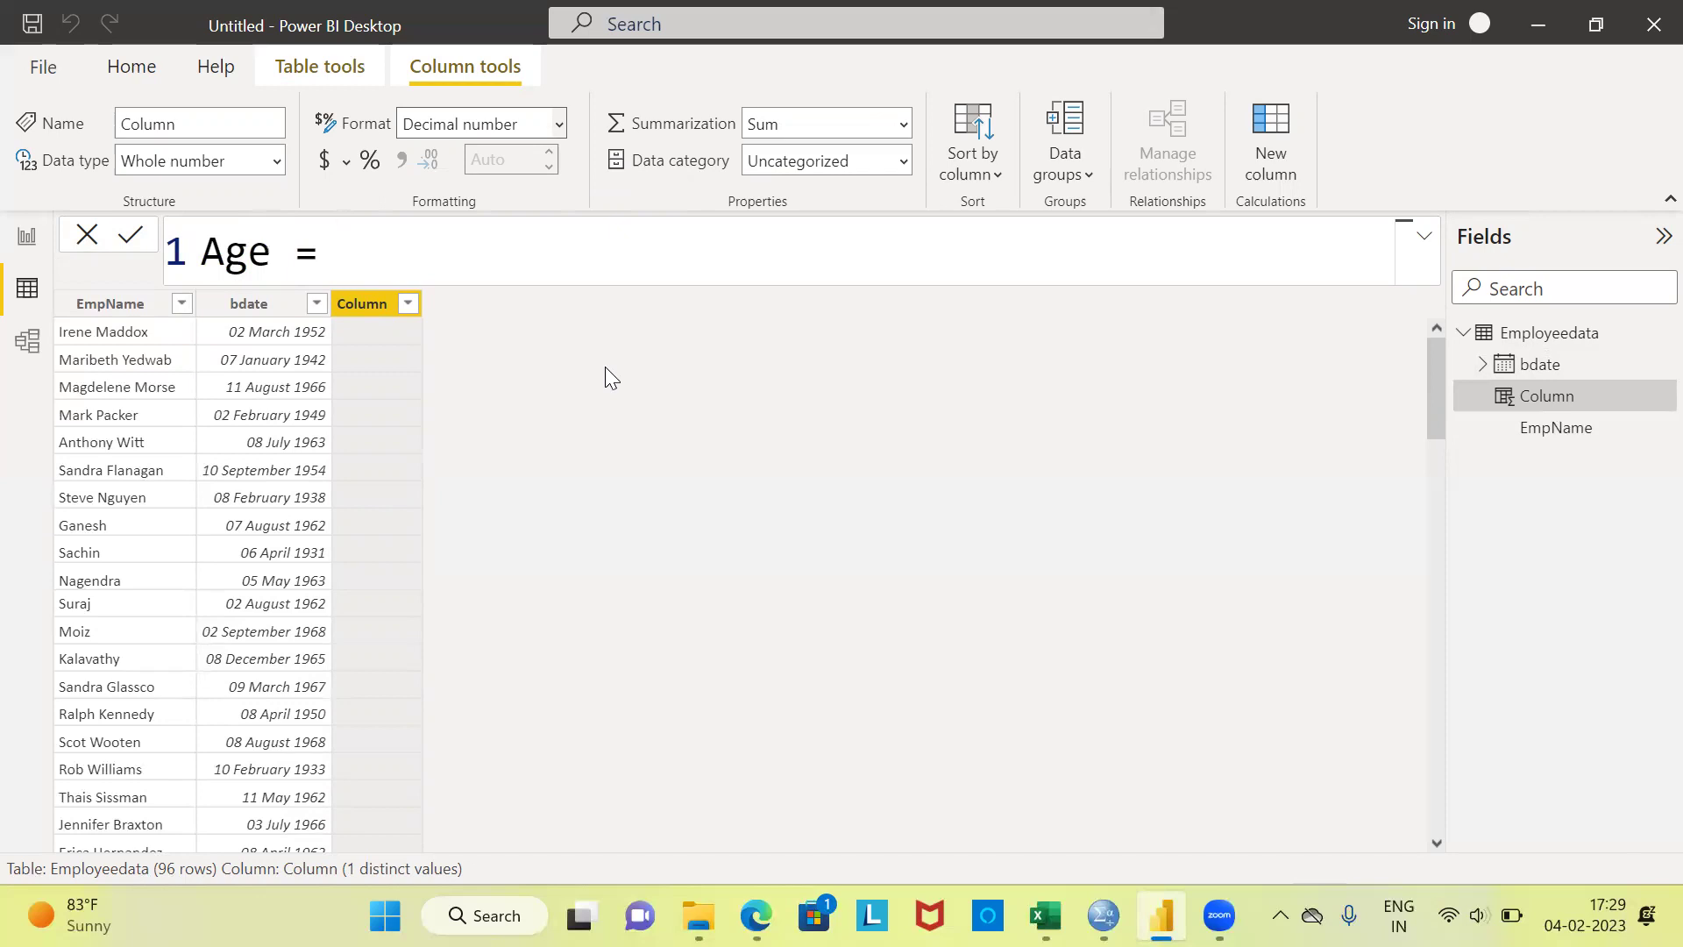
Step: Insert DATEDIFF( after 'Age =' via the autocomplete suggestion
{"action": "type", "text": "datediff"}
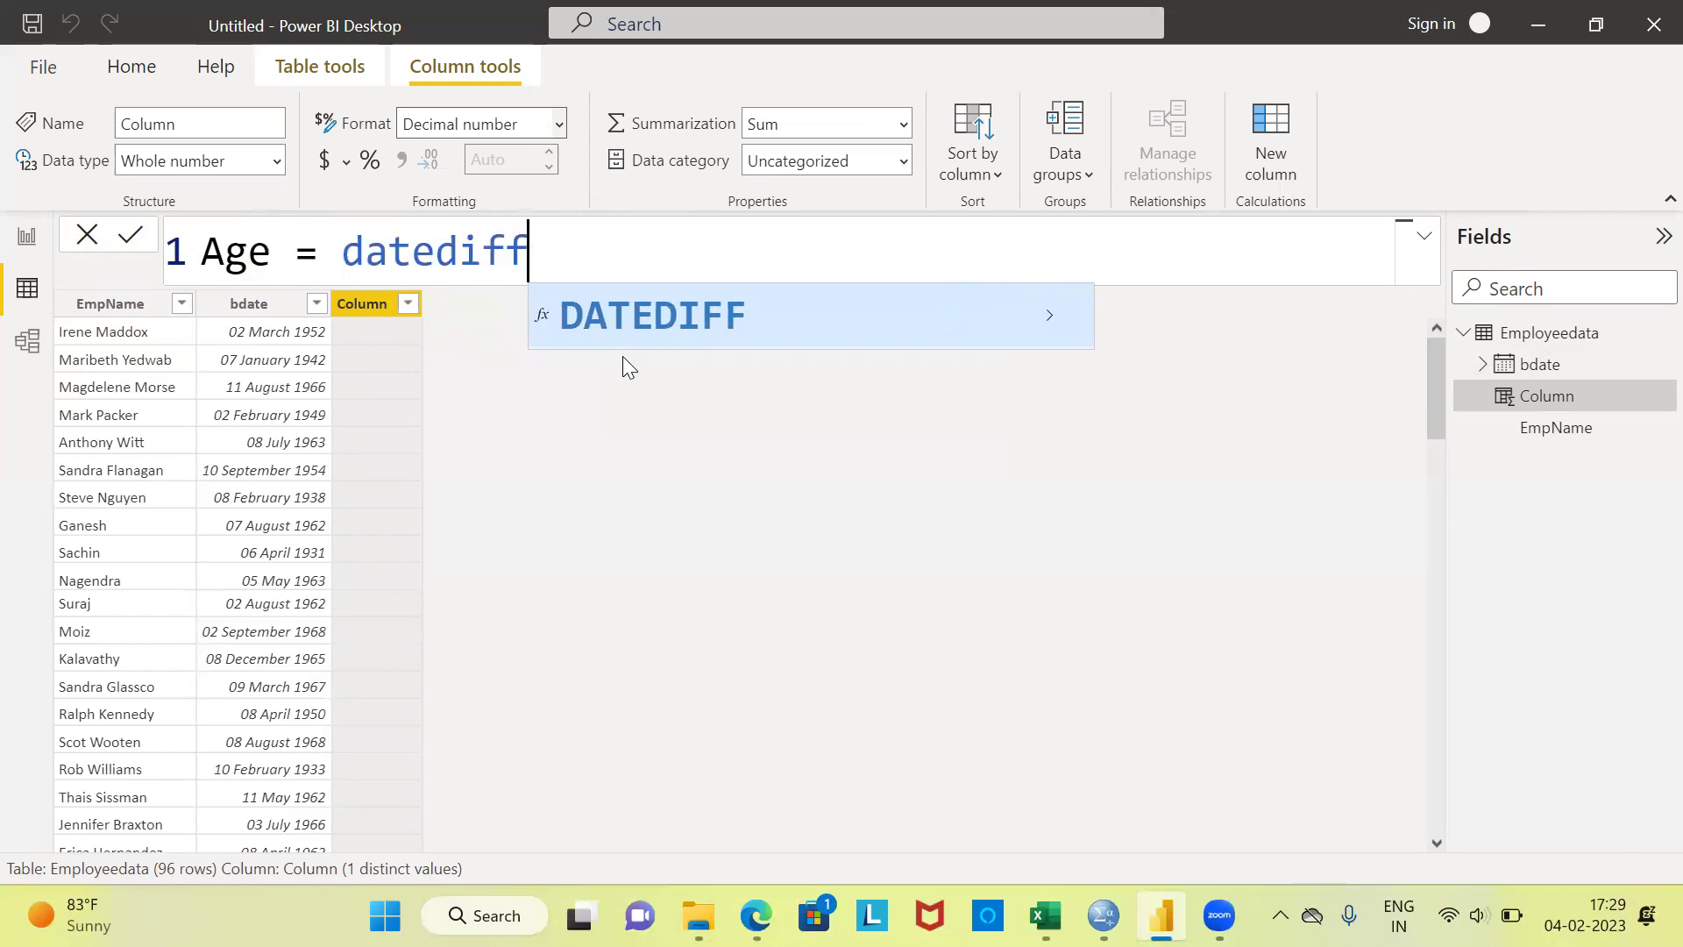
{"action": "left_click", "coordinate": [635, 325]}
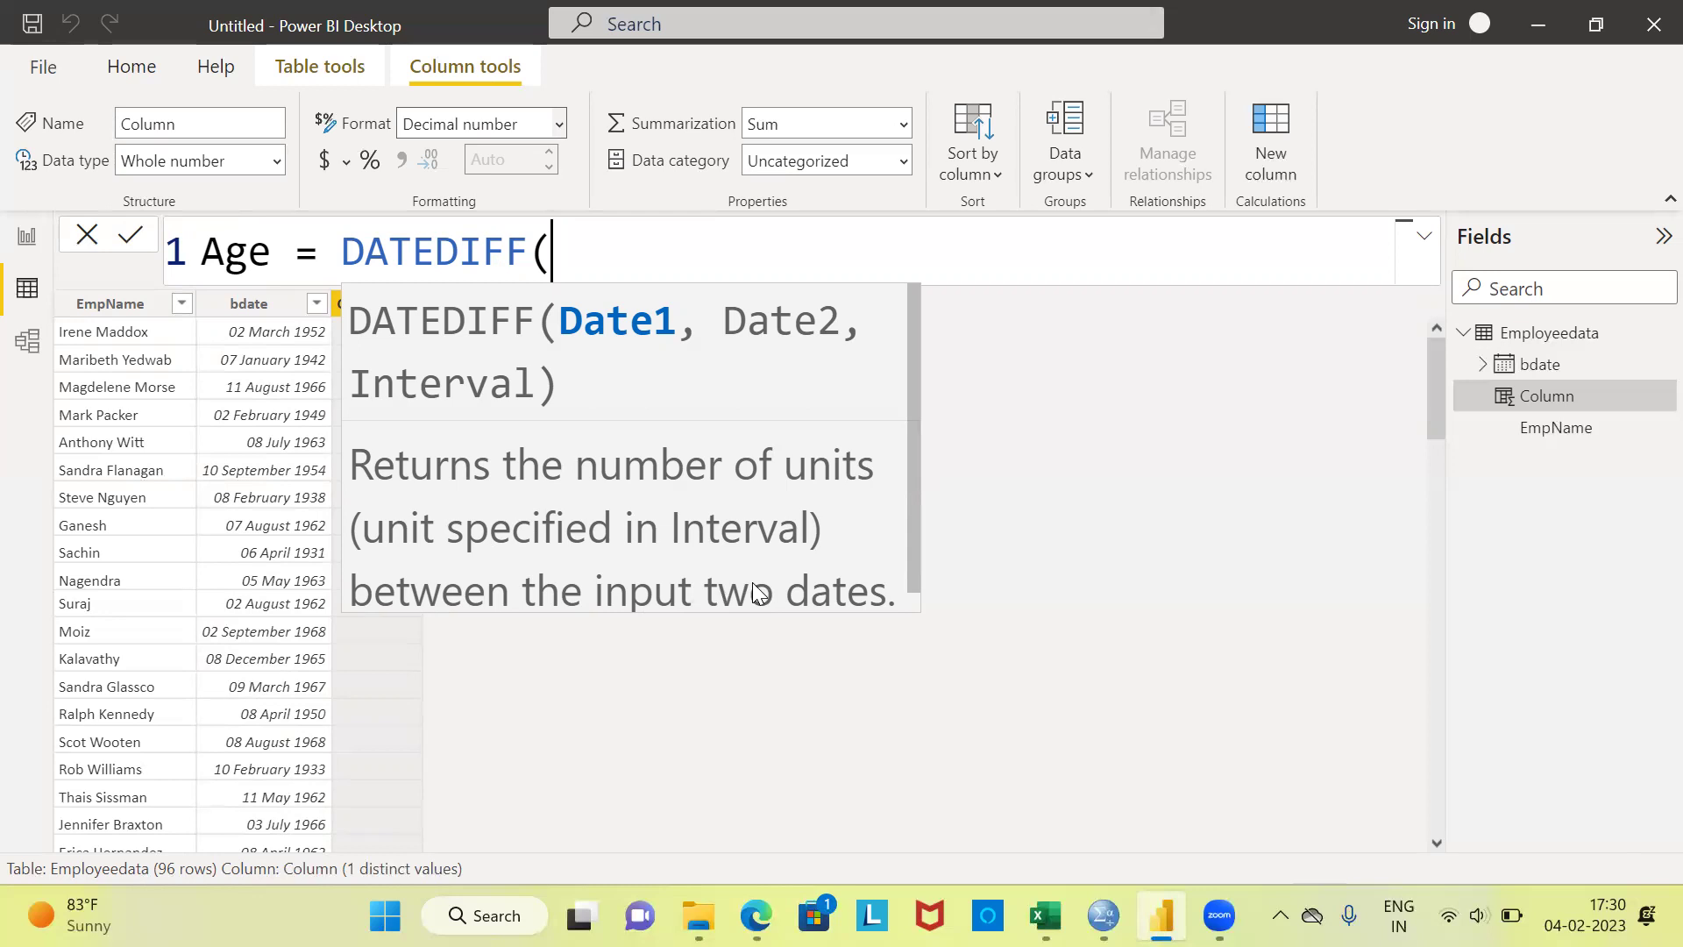
Step: Enter Employeedata[bdate].[Date] as DATEDIFF's first argument
{"action": "type", "text": "emplo"}
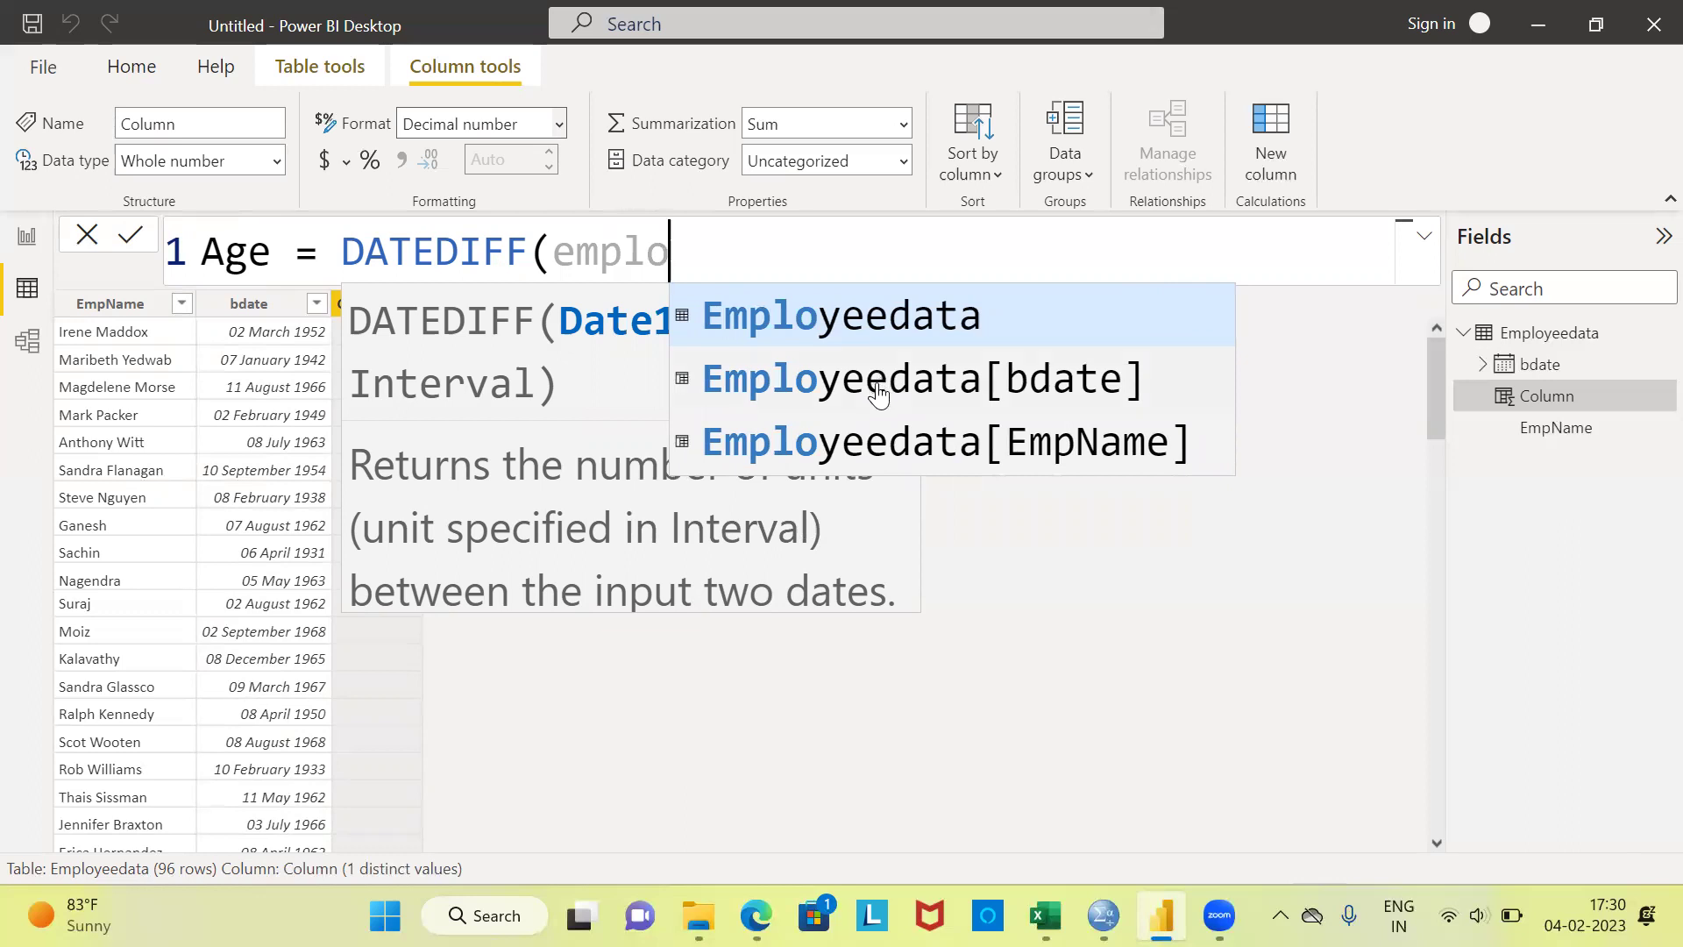
{"action": "left_click", "coordinate": [996, 391]}
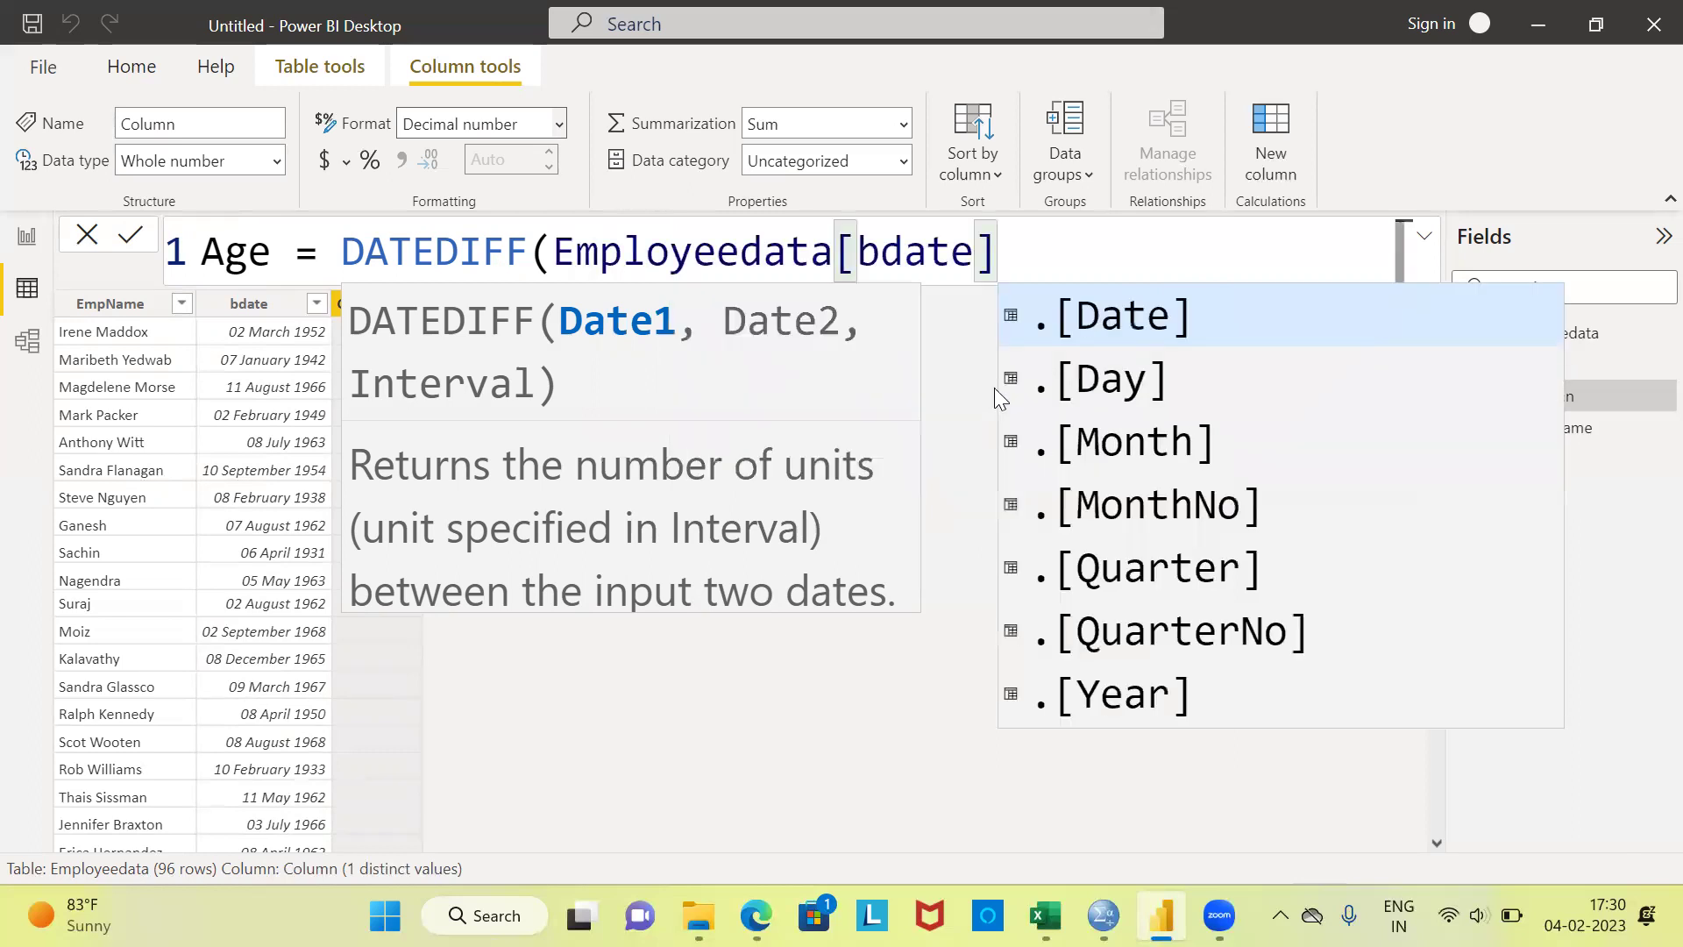
{"action": "left_click", "coordinate": [1095, 337]}
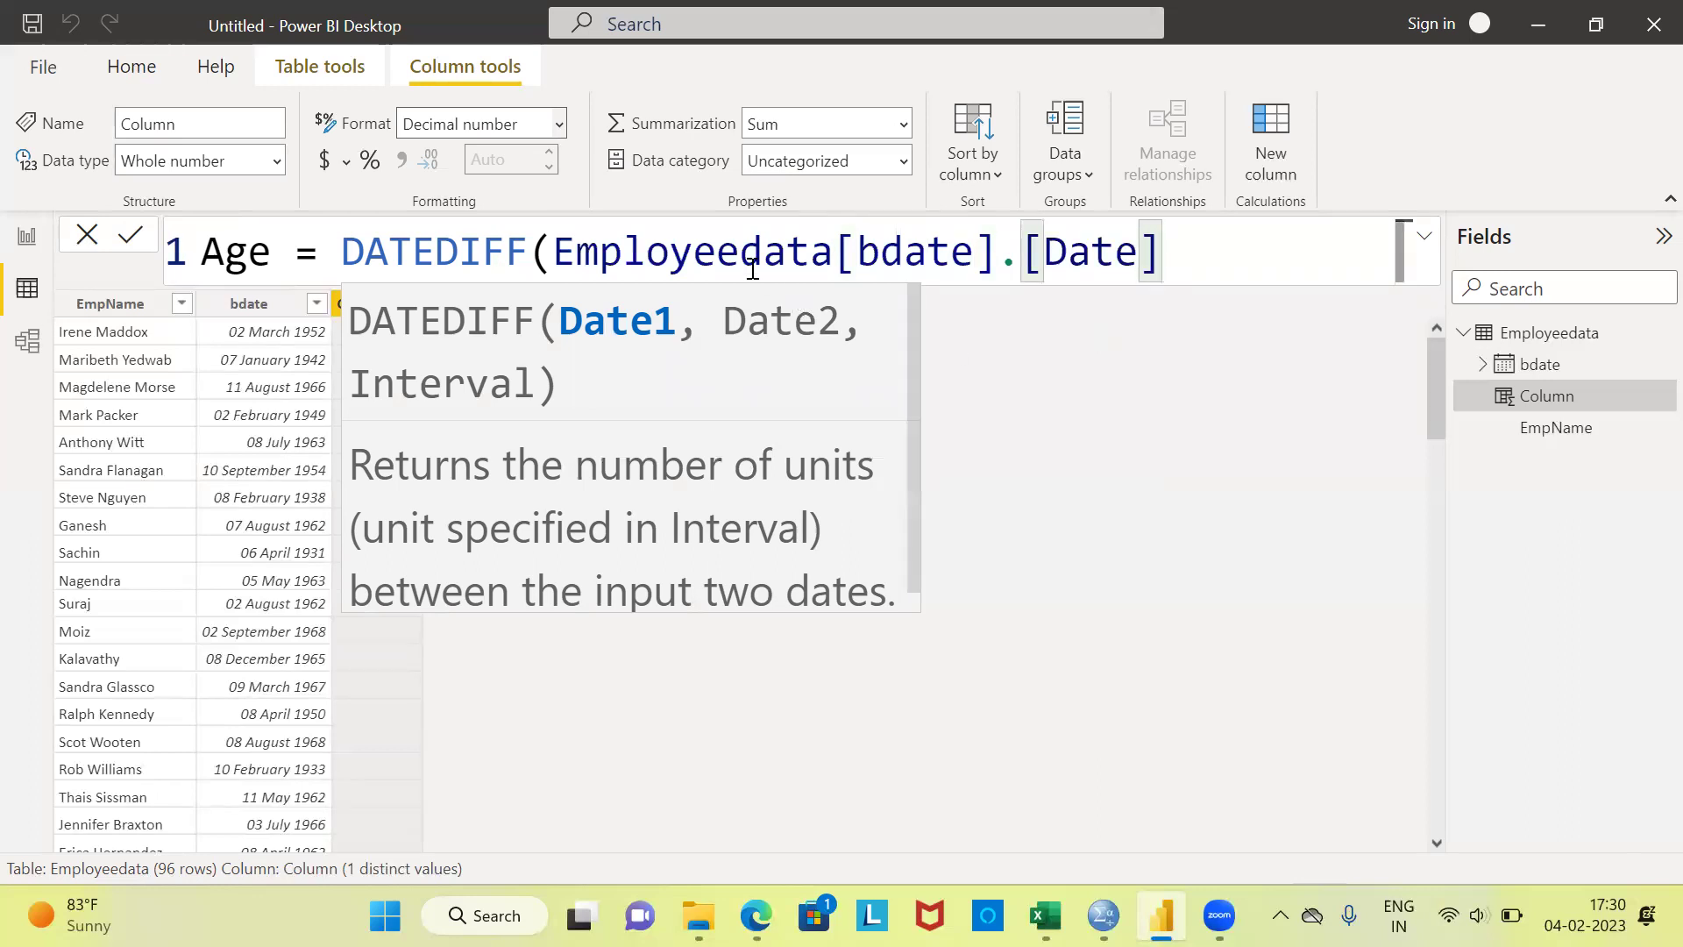
Step: Highlight the table, bdate and Date parts of the reference, then add a comma
{"action": "left_click", "coordinate": [700, 251]}
{"action": "double_click", "coordinate": [704, 252]}
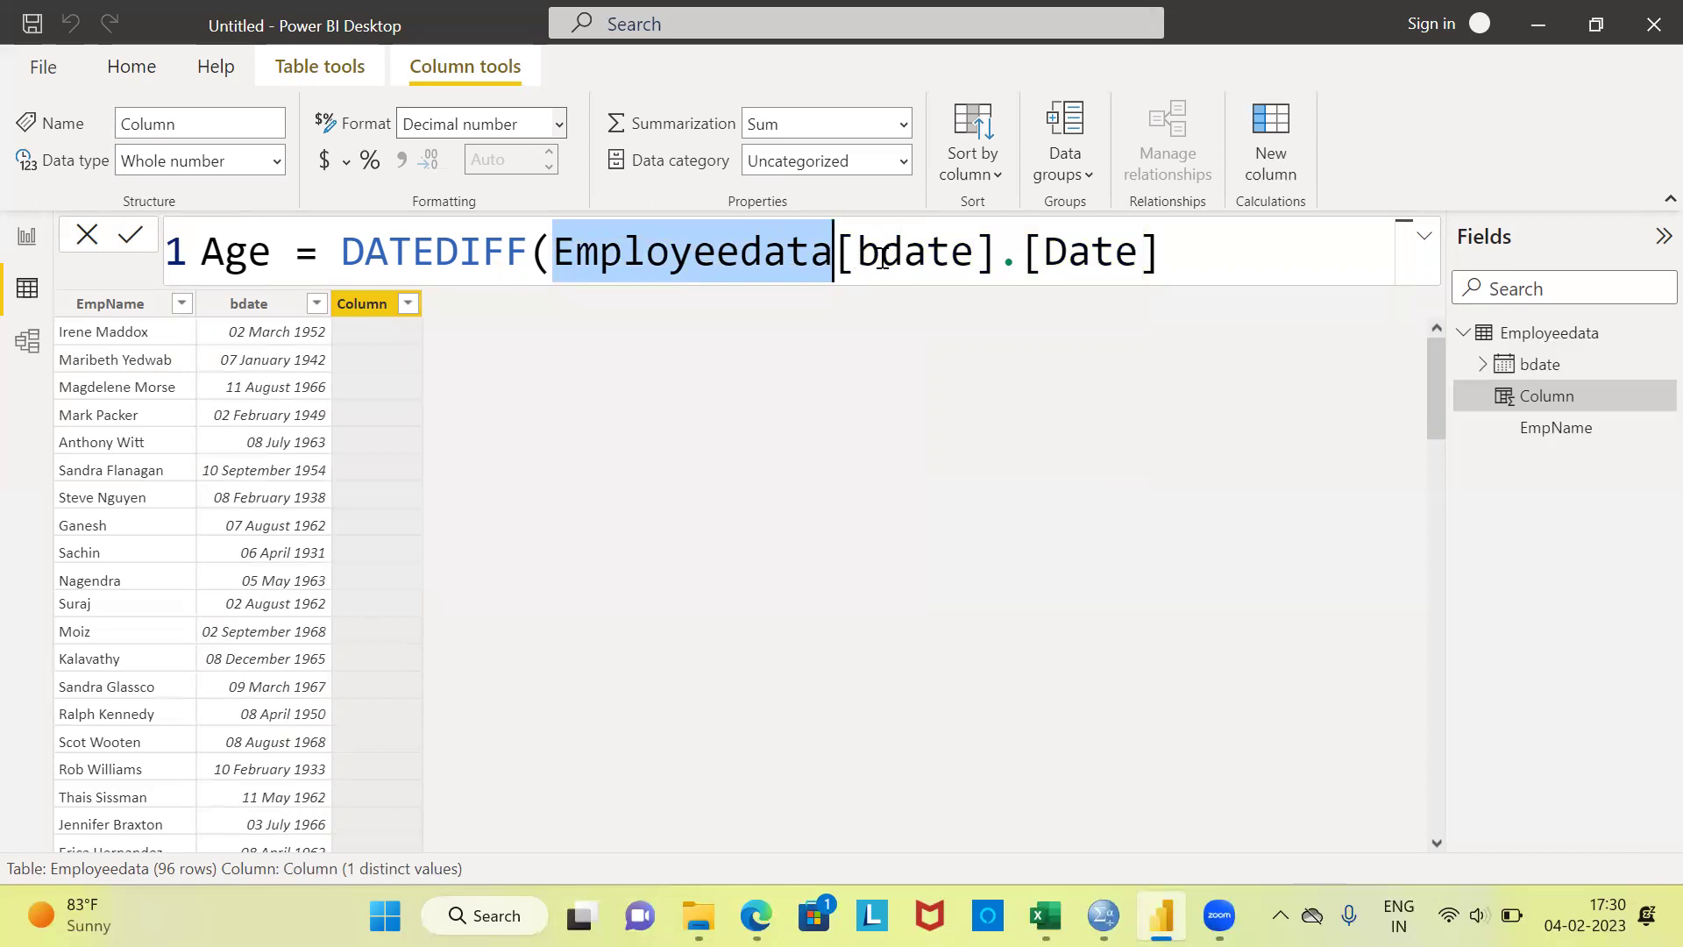
{"action": "double_click", "coordinate": [911, 254]}
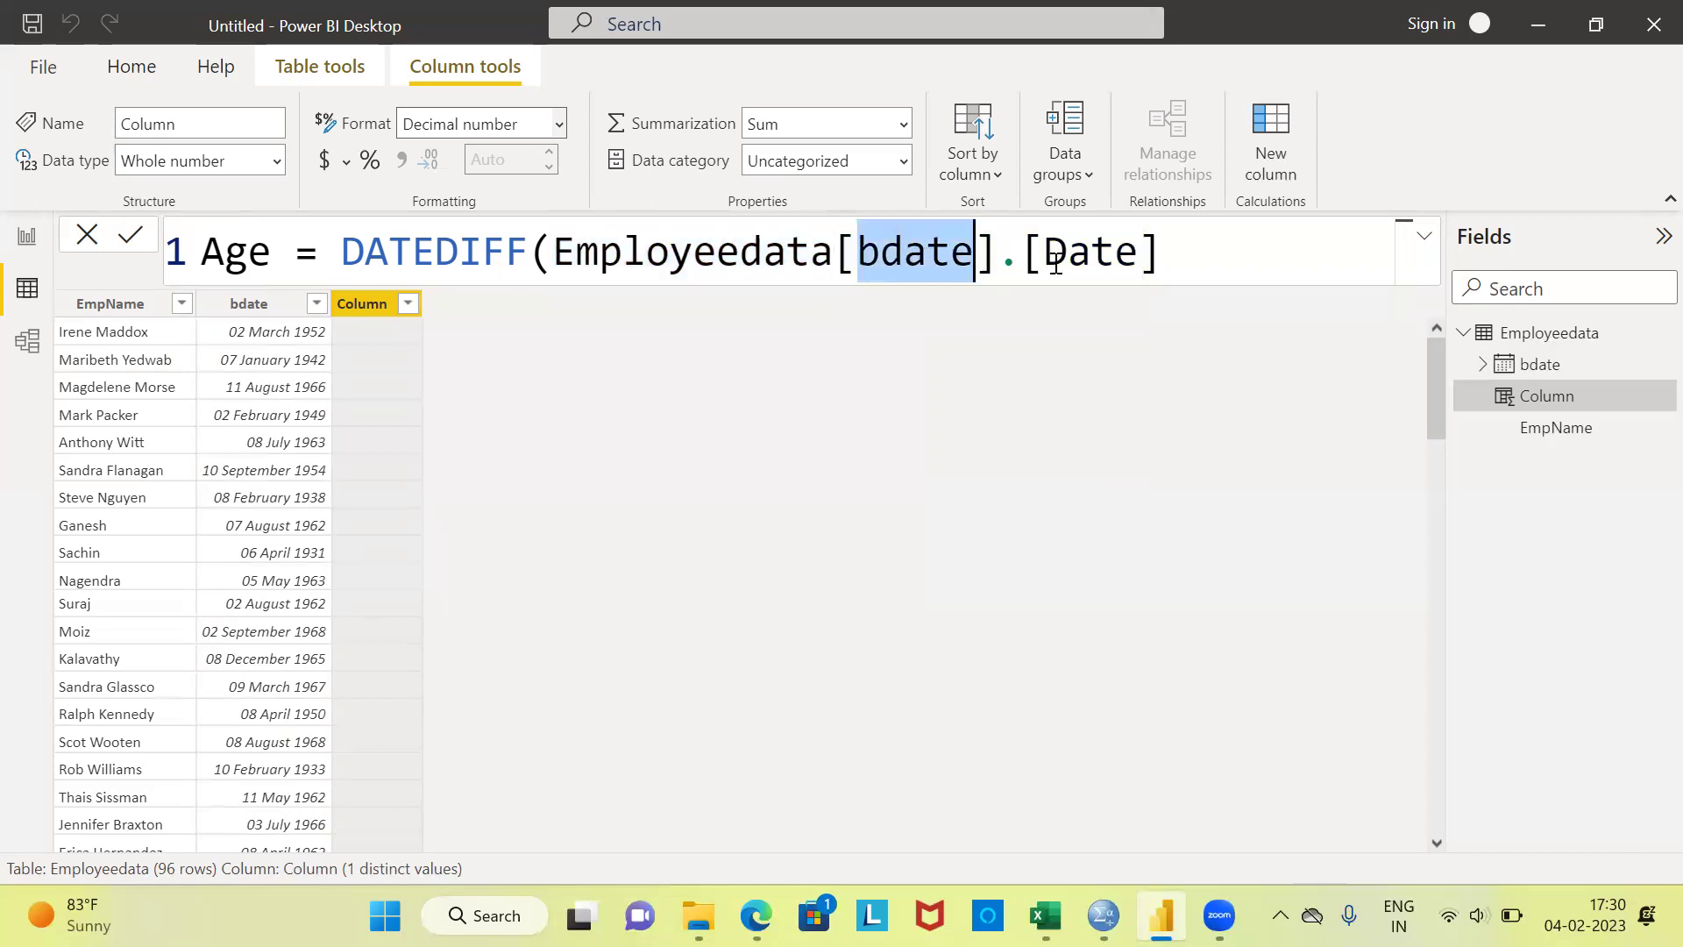
{"action": "double_click", "coordinate": [1082, 255]}
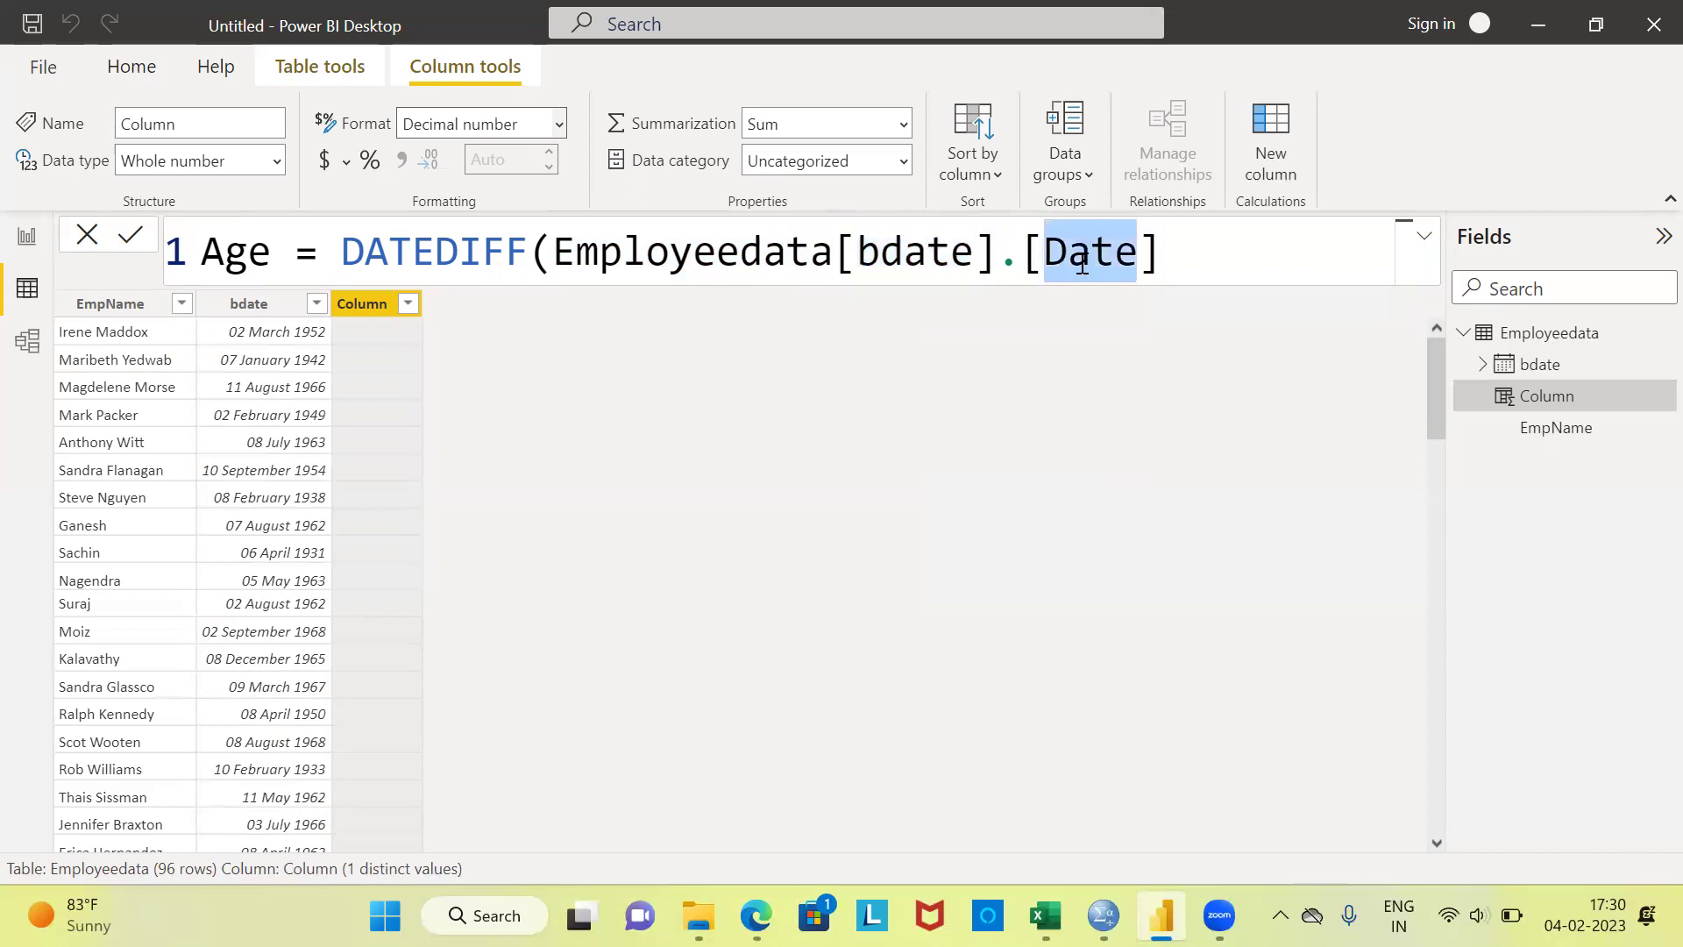
{"action": "left_click", "coordinate": [1185, 265]}
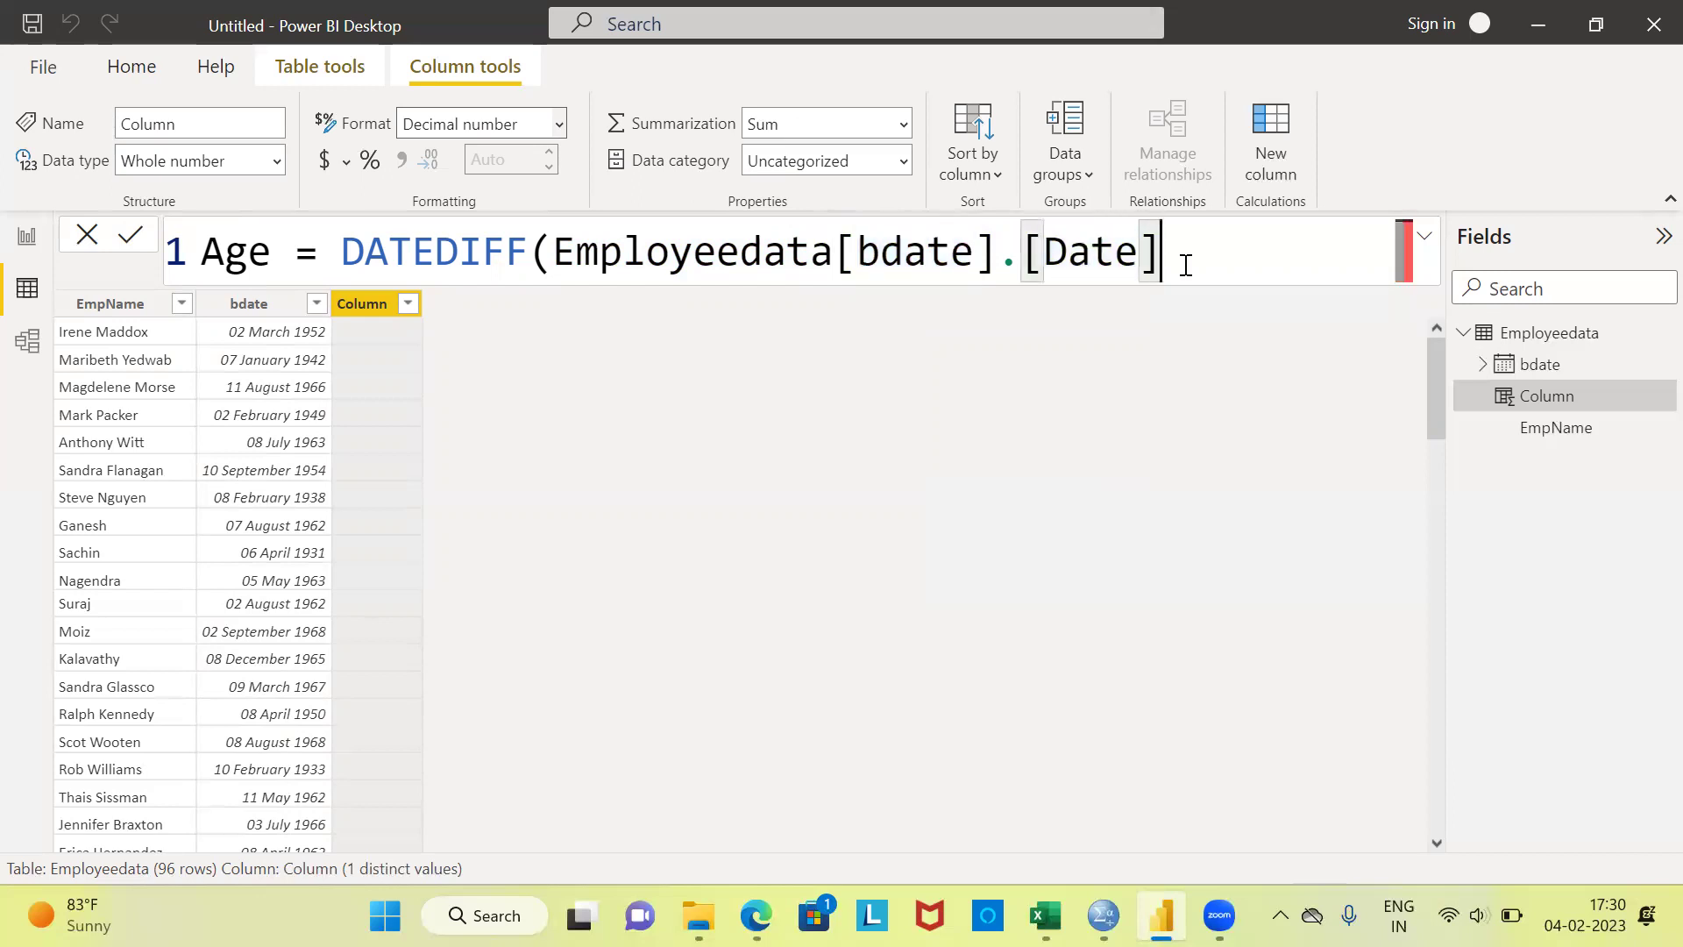
{"action": "type", "text": ","}
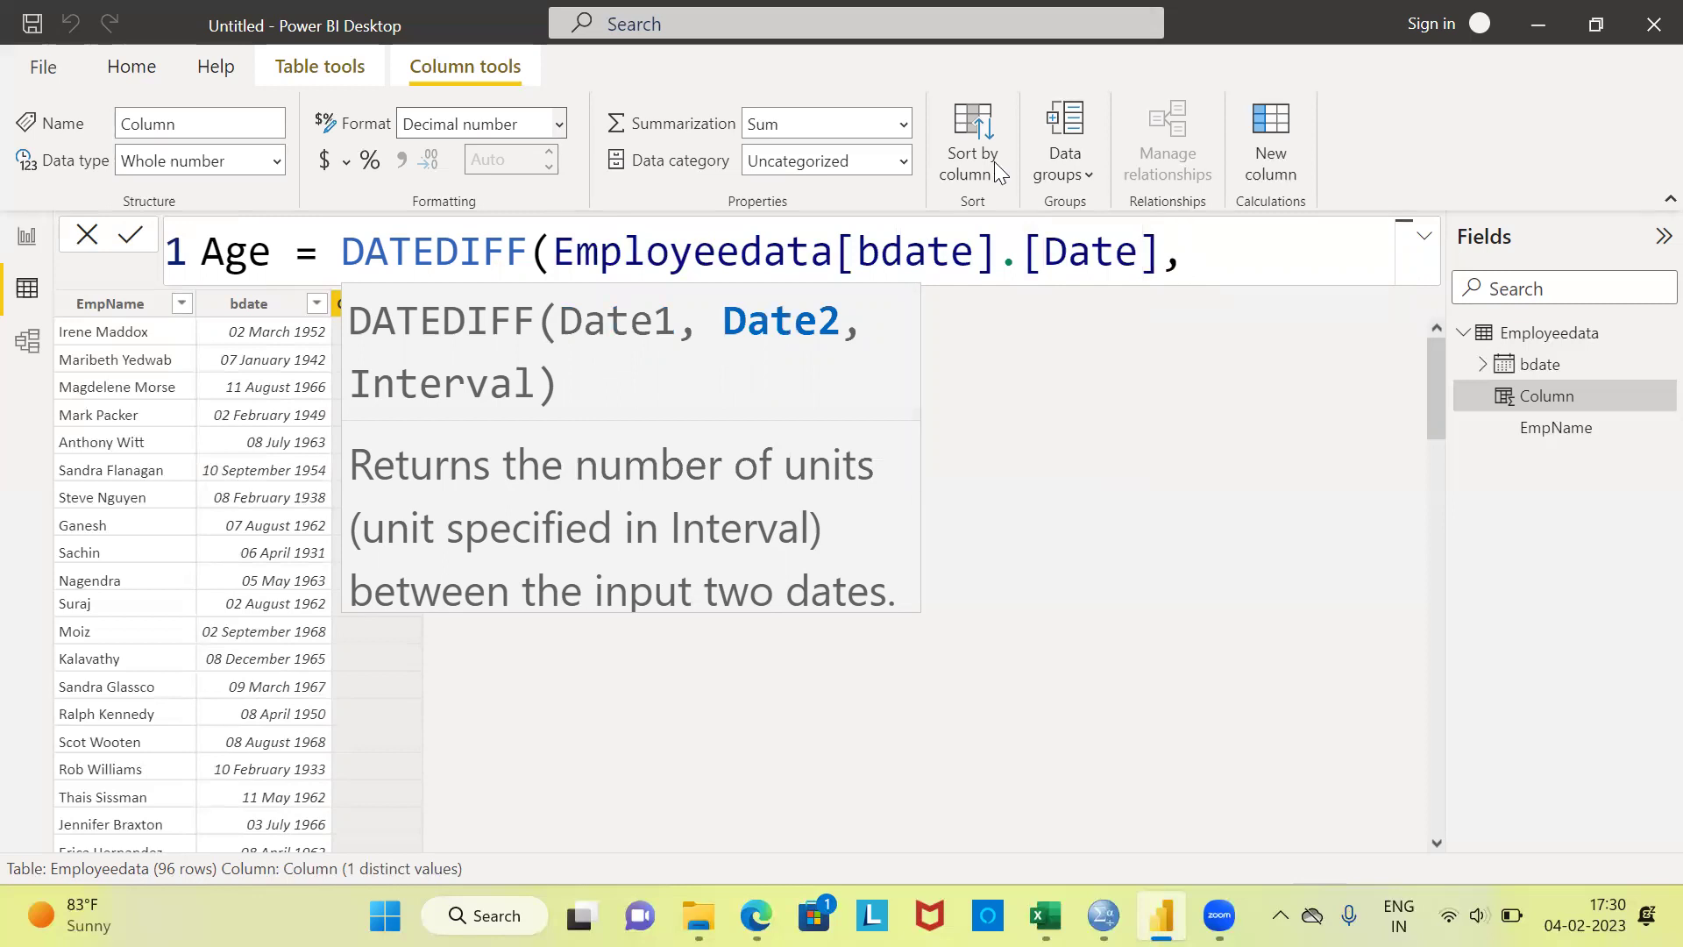
{"action": "key", "text": "Escape"}
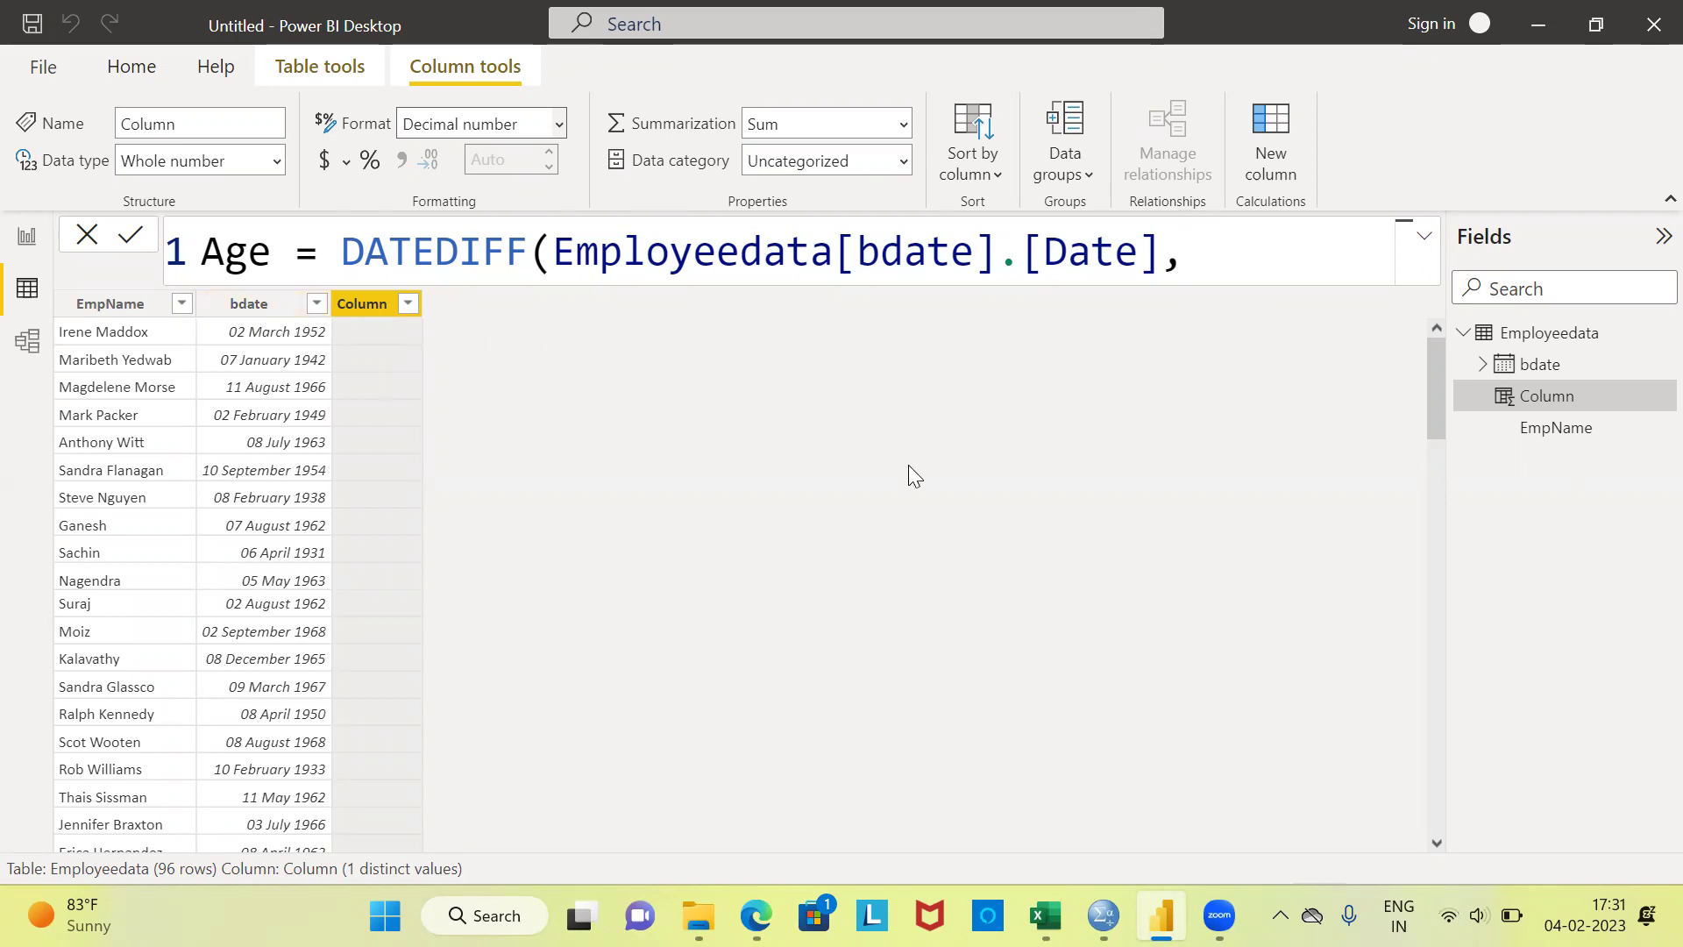
Step: Add TODAY() as the second DATEDIFF argument, followed by a comma
{"action": "type", "text": "today"}
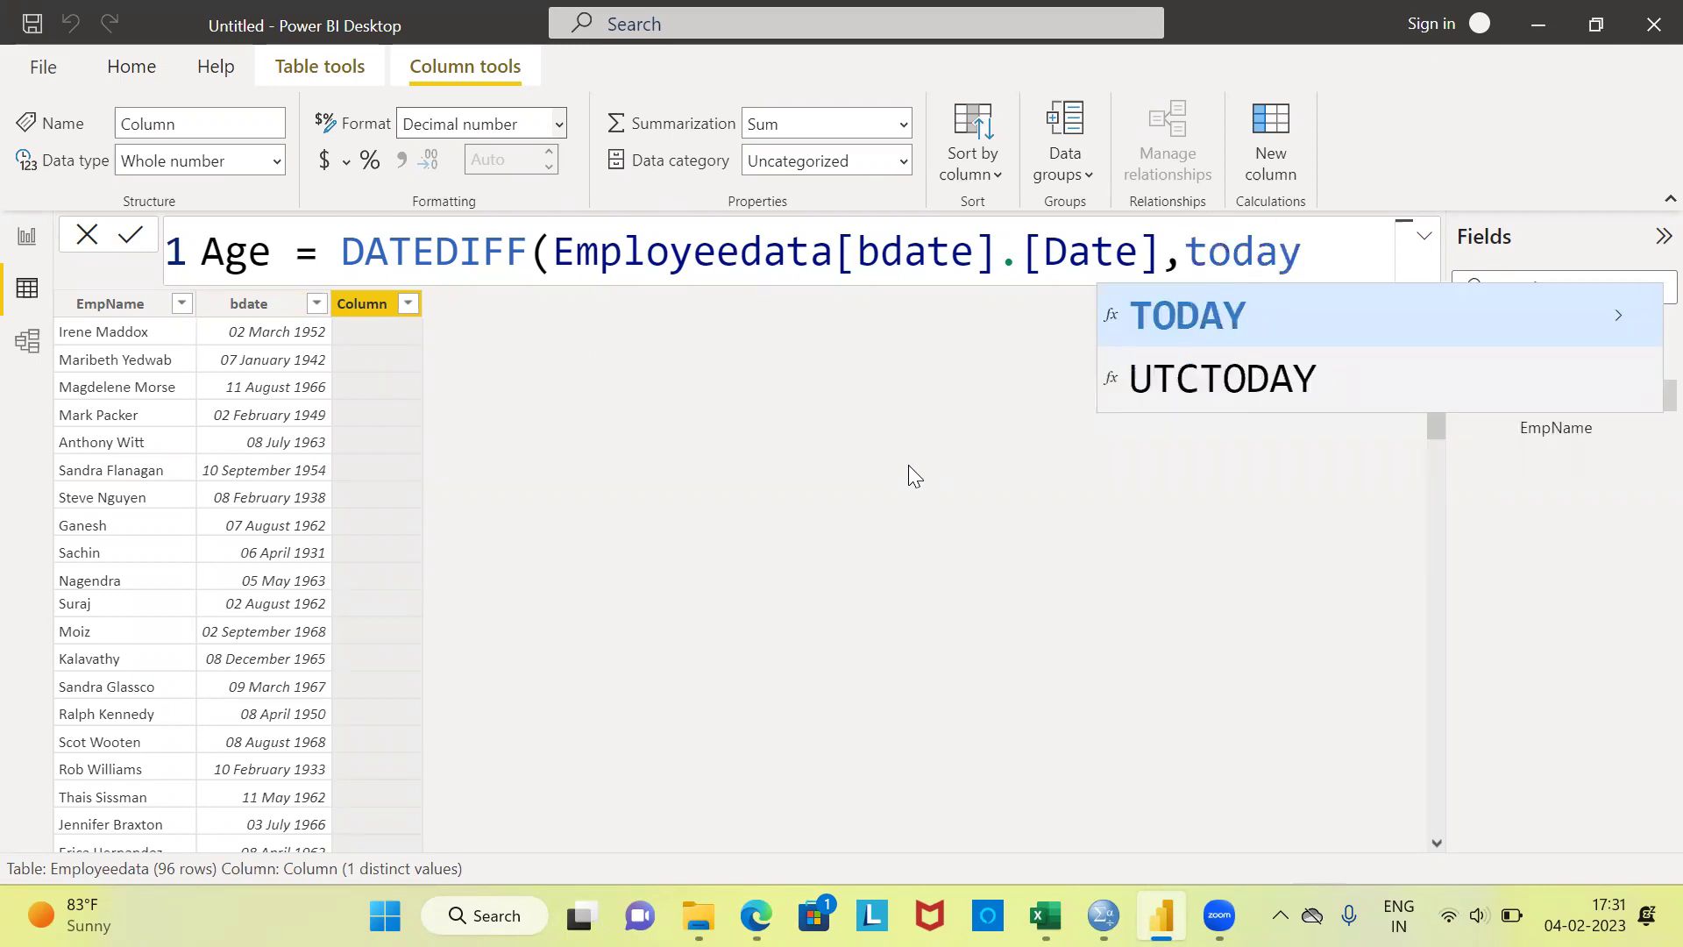
{"action": "left_click", "coordinate": [1177, 322]}
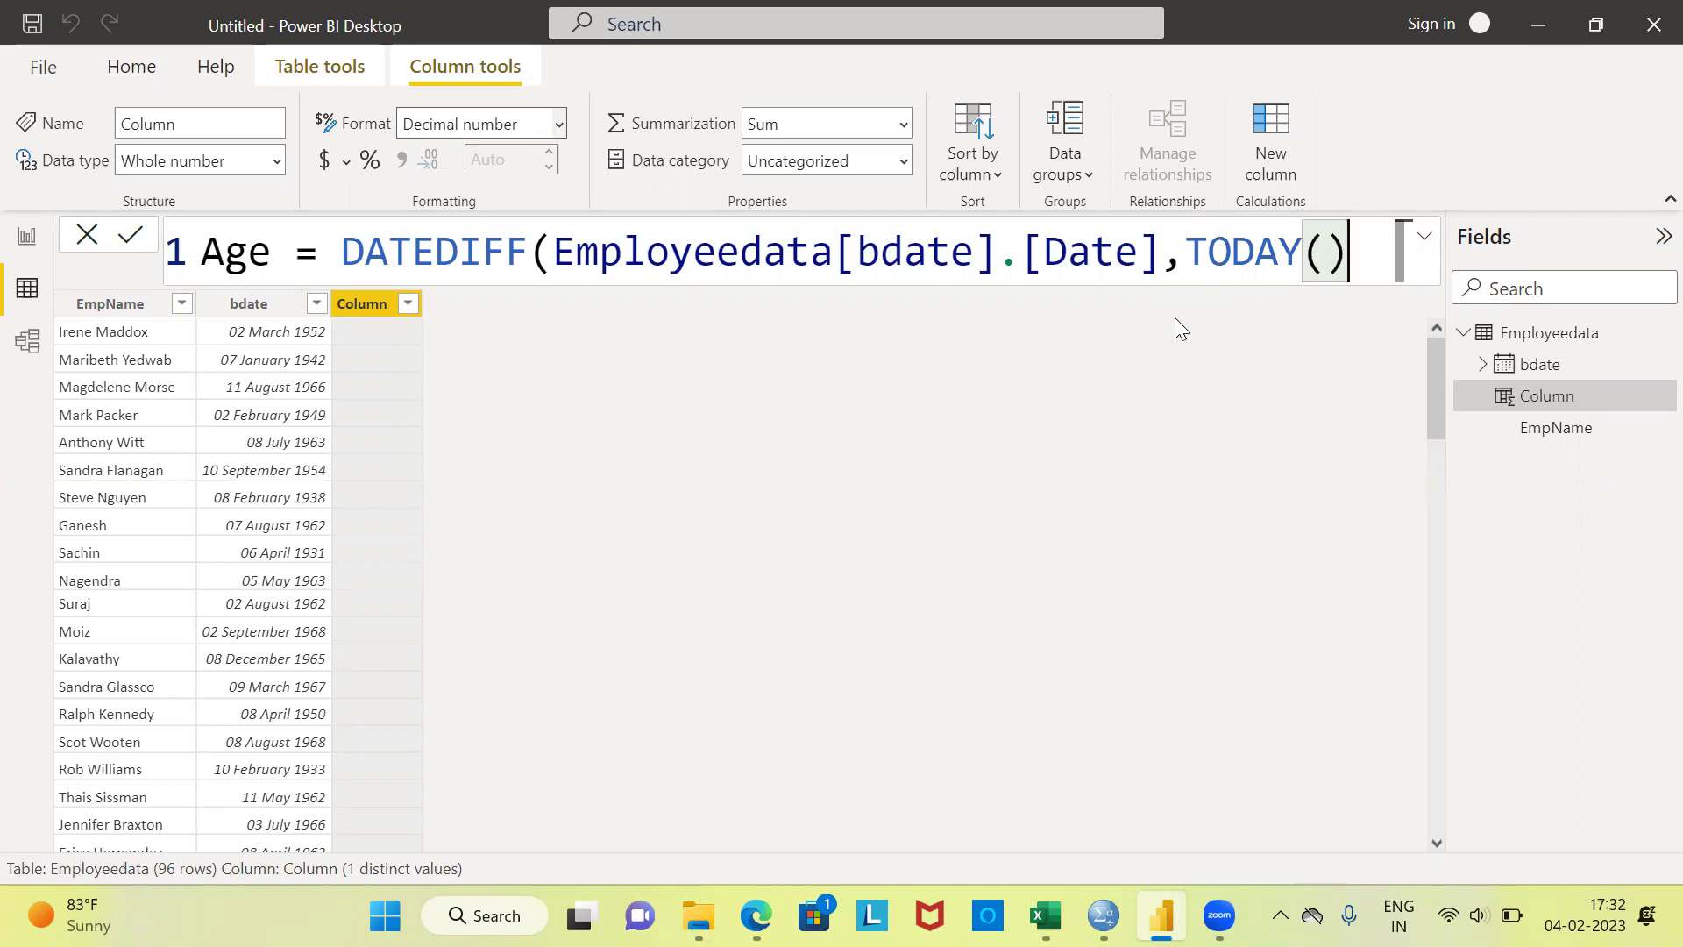
{"action": "type", "text": ","}
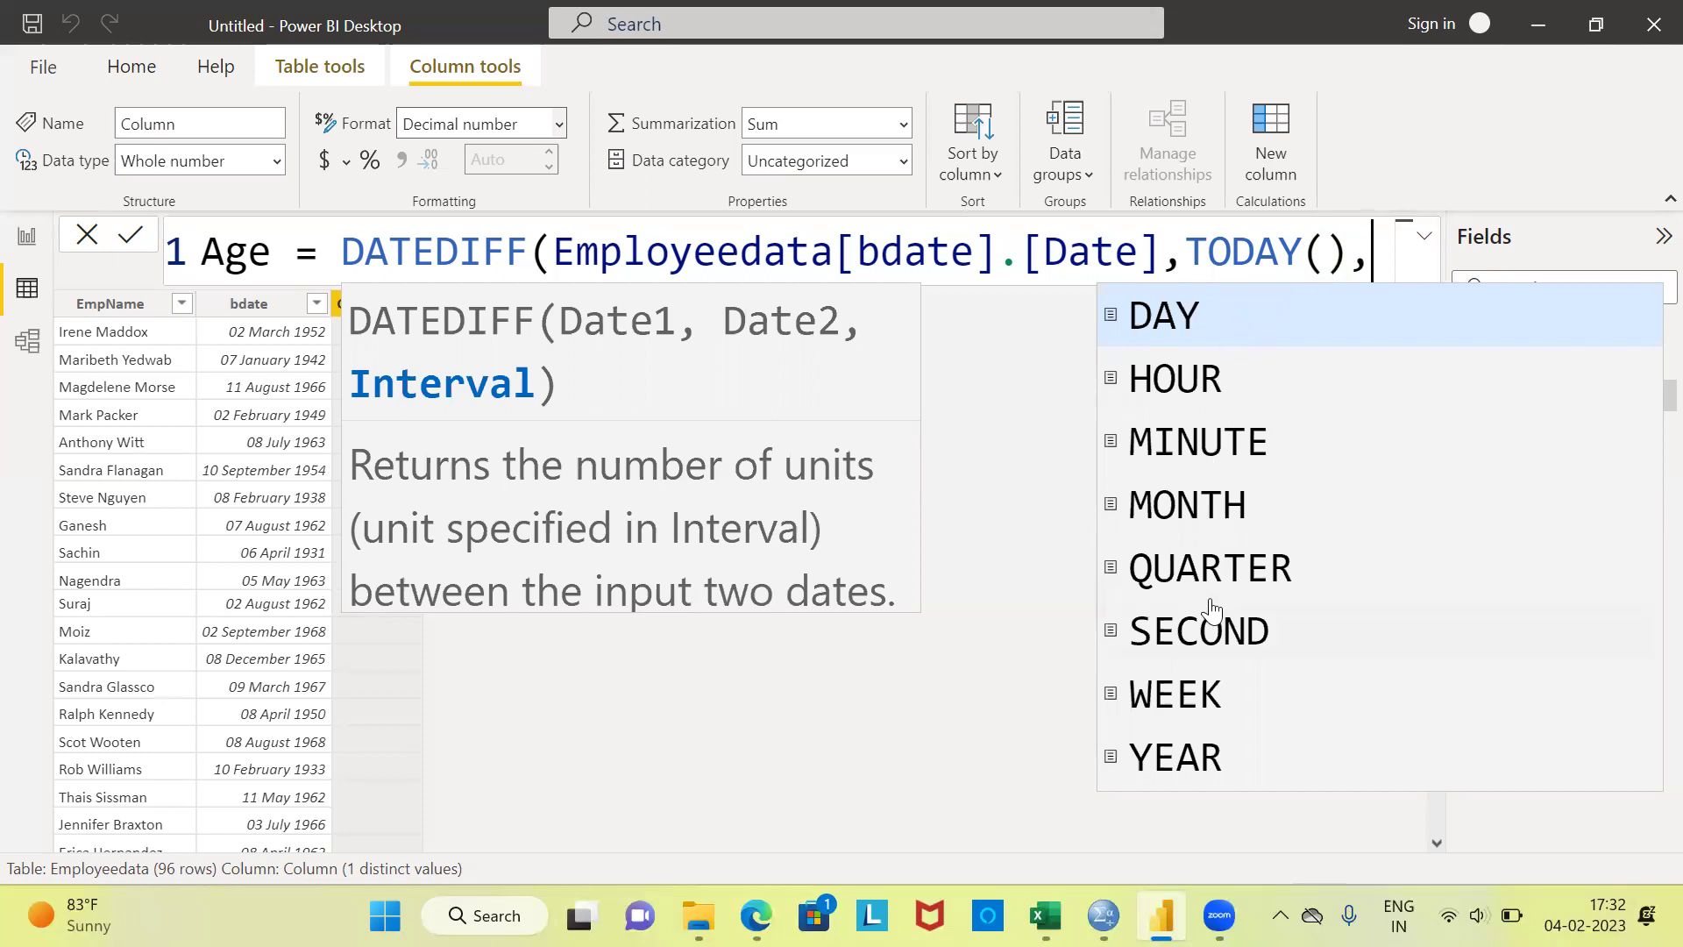
Step: Close the formula with YEAR) and commit the Age column
{"action": "left_click", "coordinate": [1198, 756]}
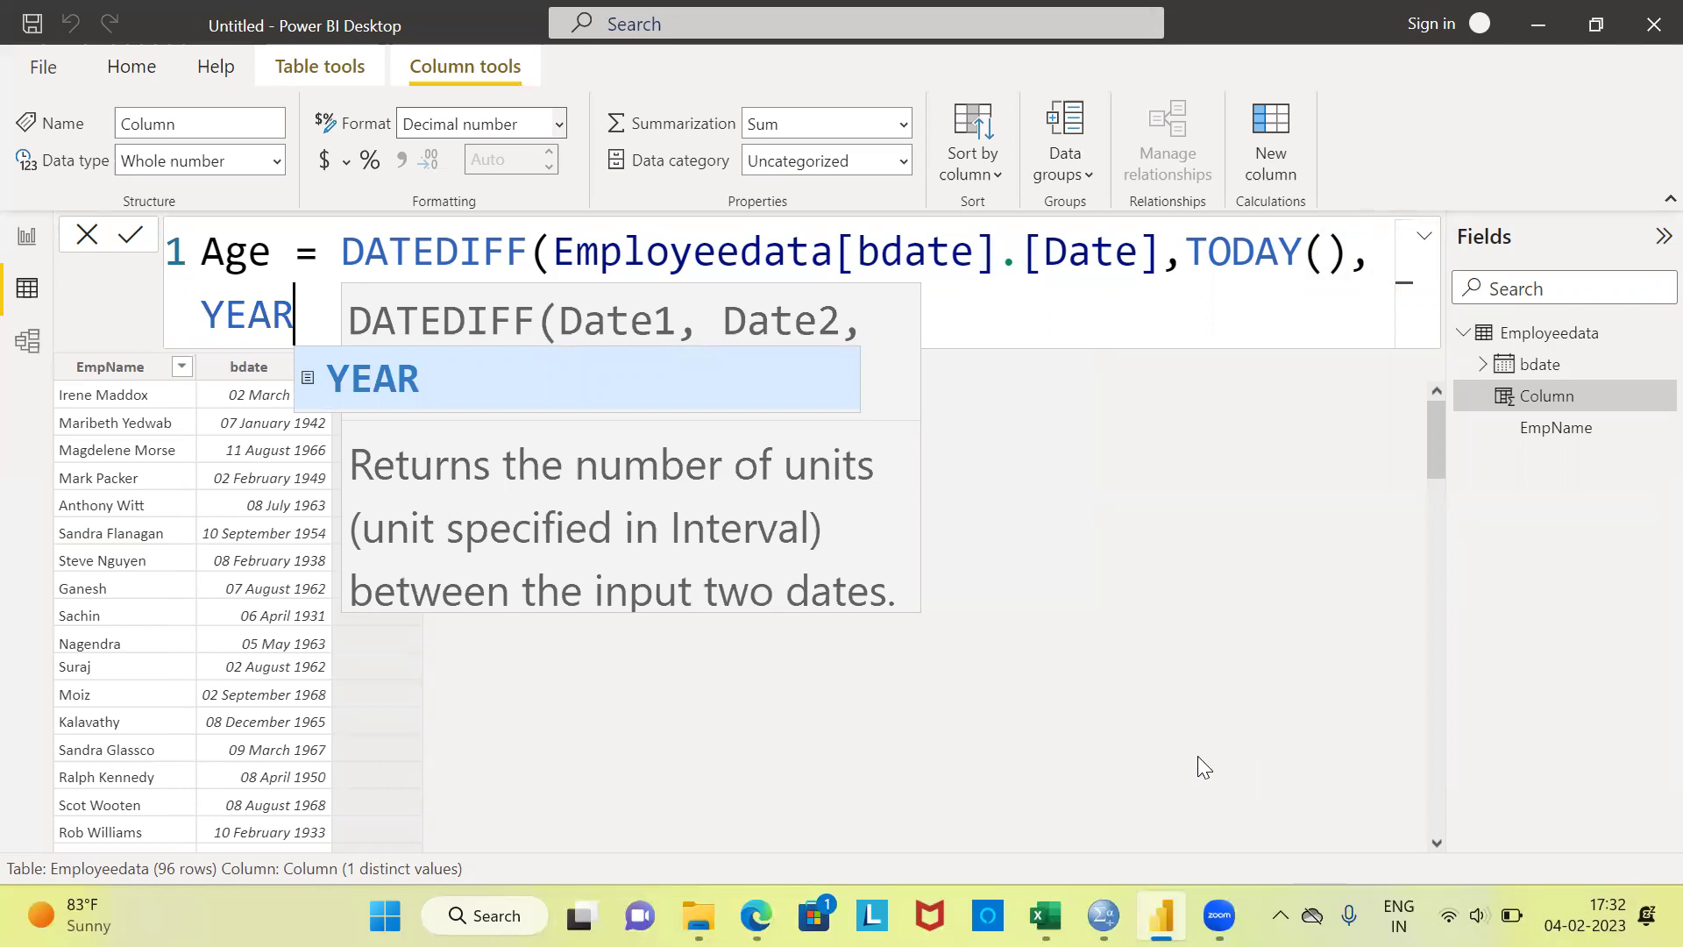
{"action": "type", "text": ")"}
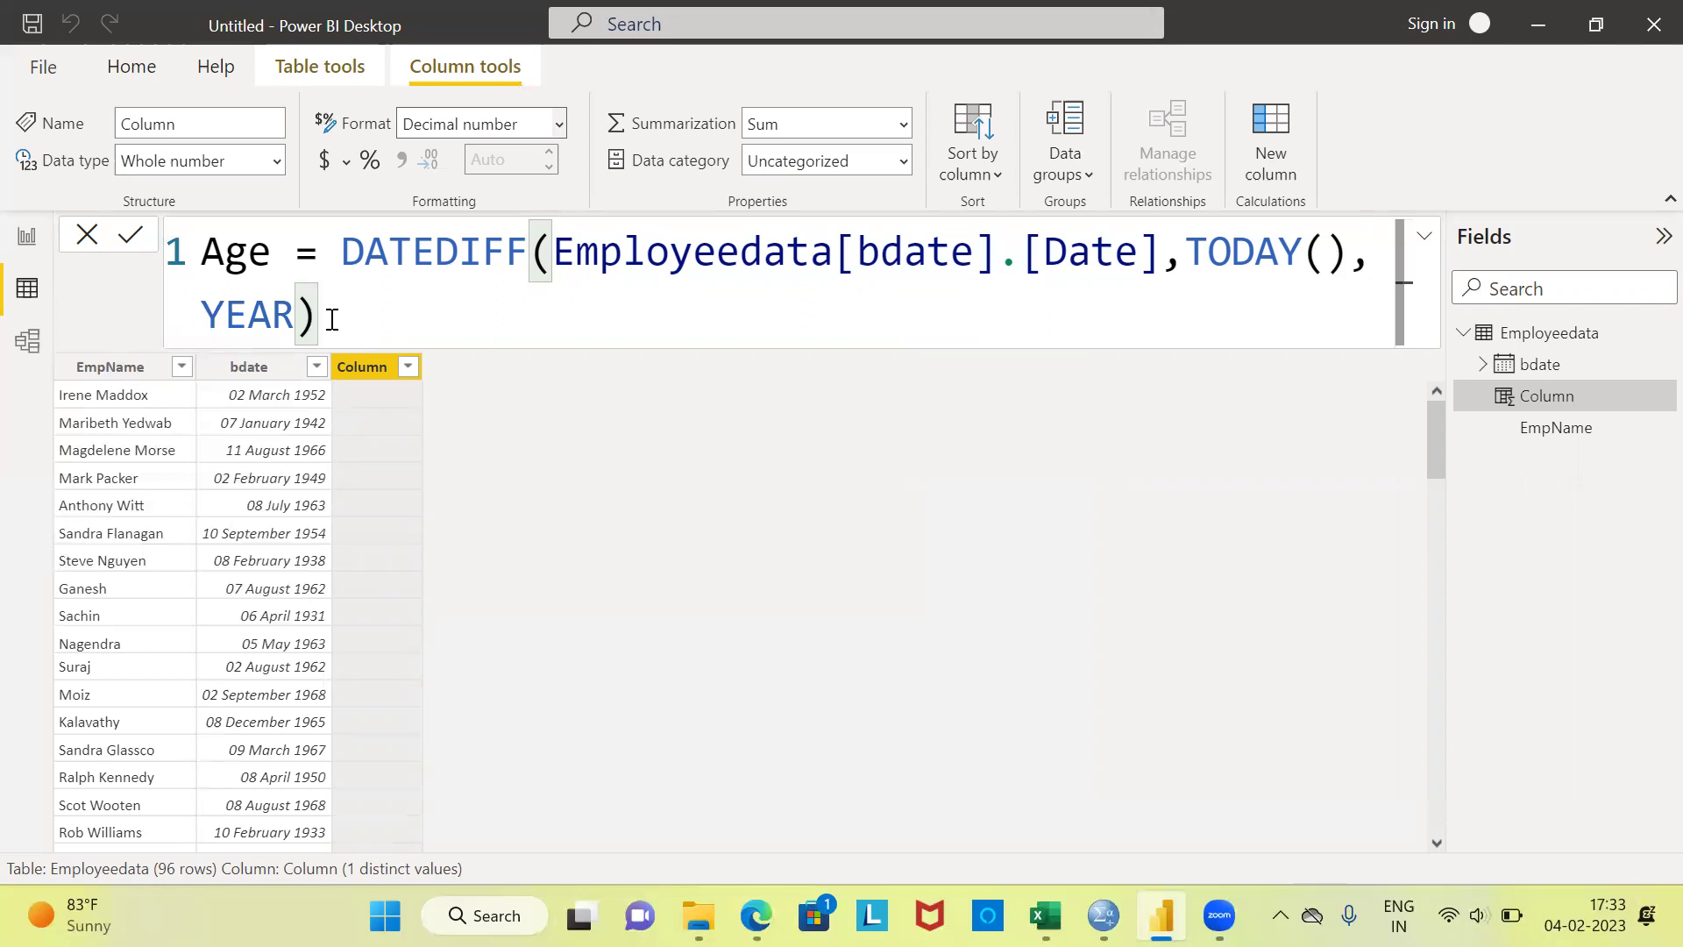
{"action": "left_click", "coordinate": [134, 240]}
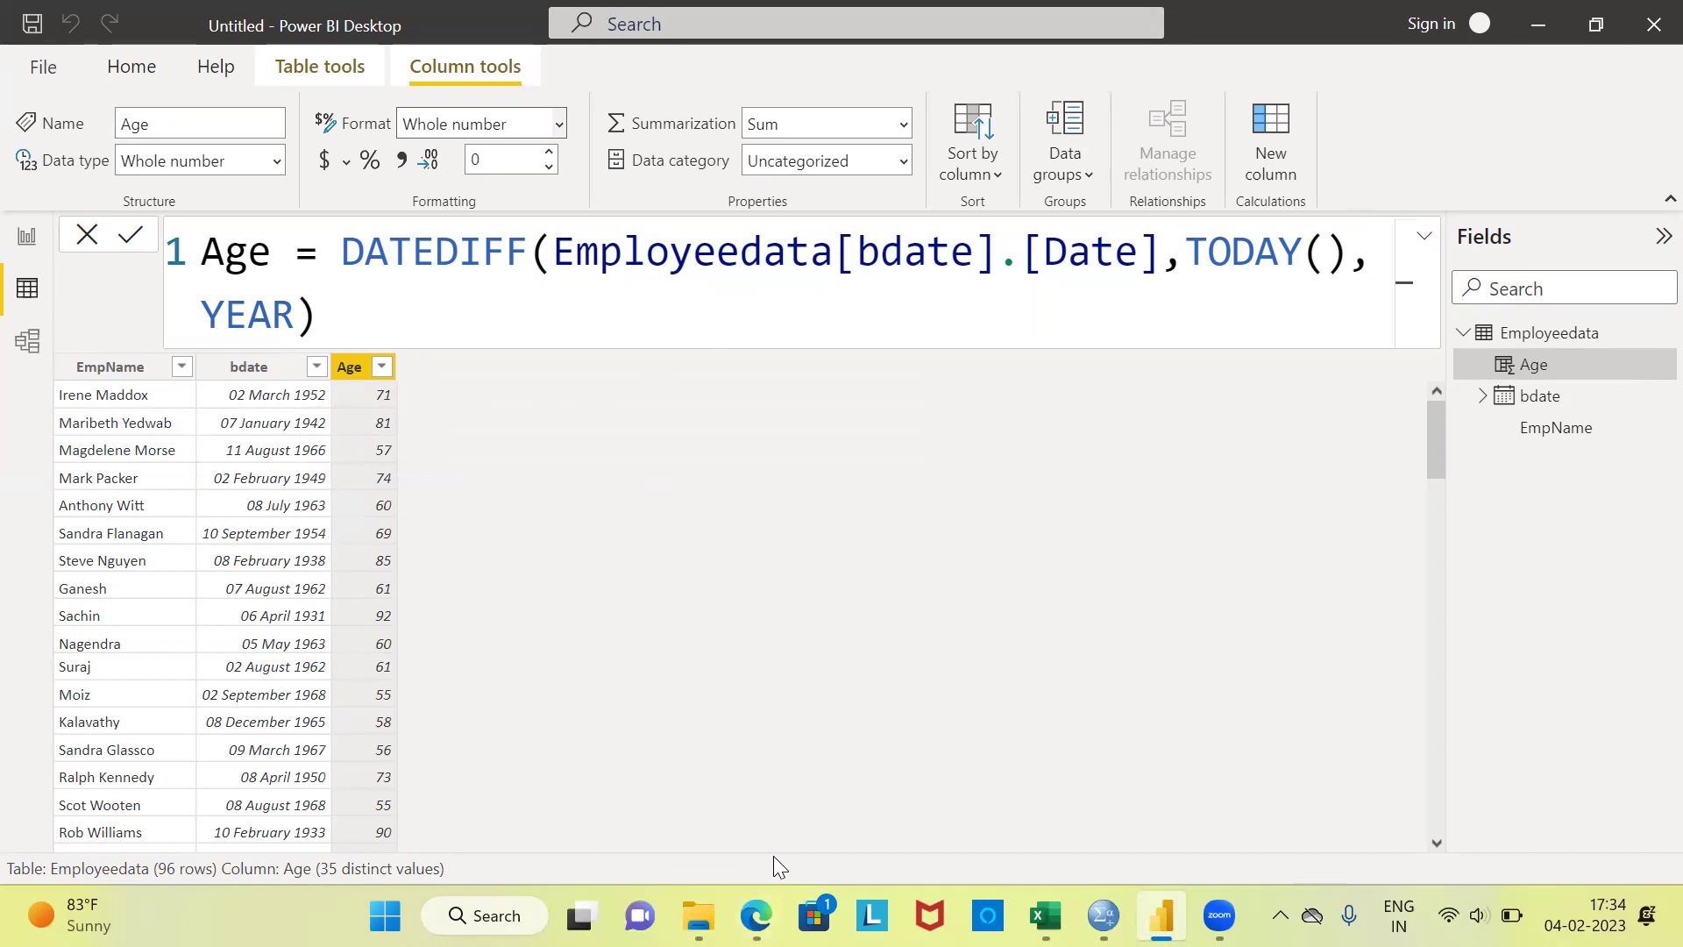
Step: Switch to the web browser showing the Google home page
{"action": "left_click", "coordinate": [755, 916]}
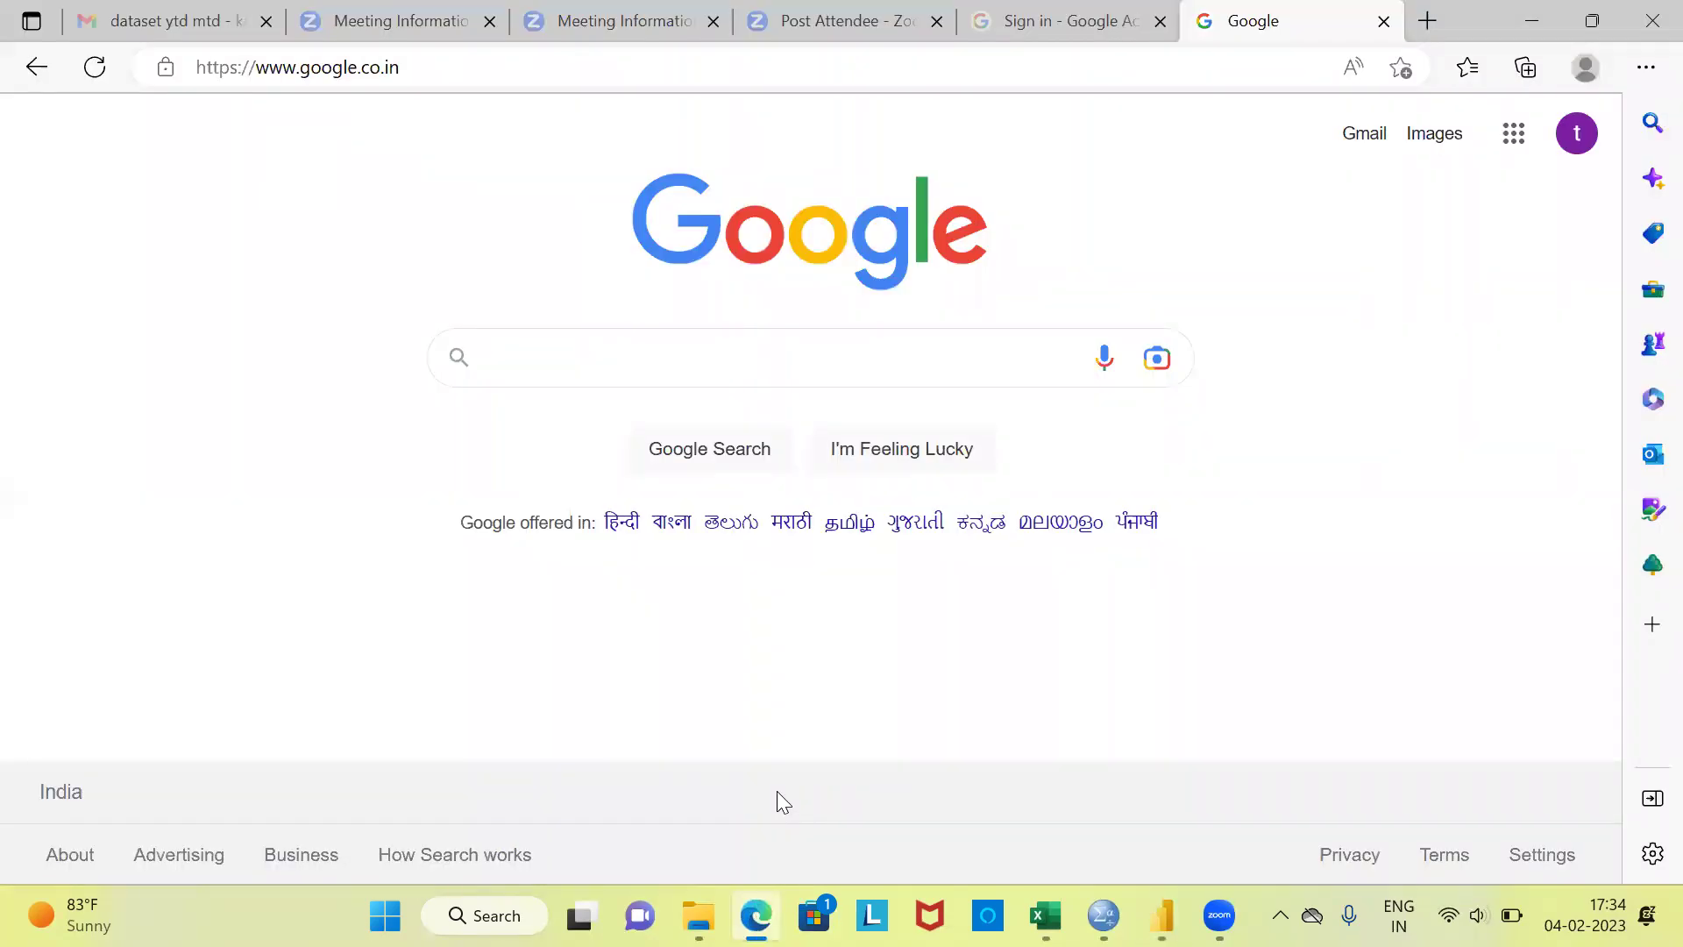
Step: Search Google for 'age calculator'
{"action": "left_click", "coordinate": [507, 360]}
{"action": "left_click", "coordinate": [509, 364]}
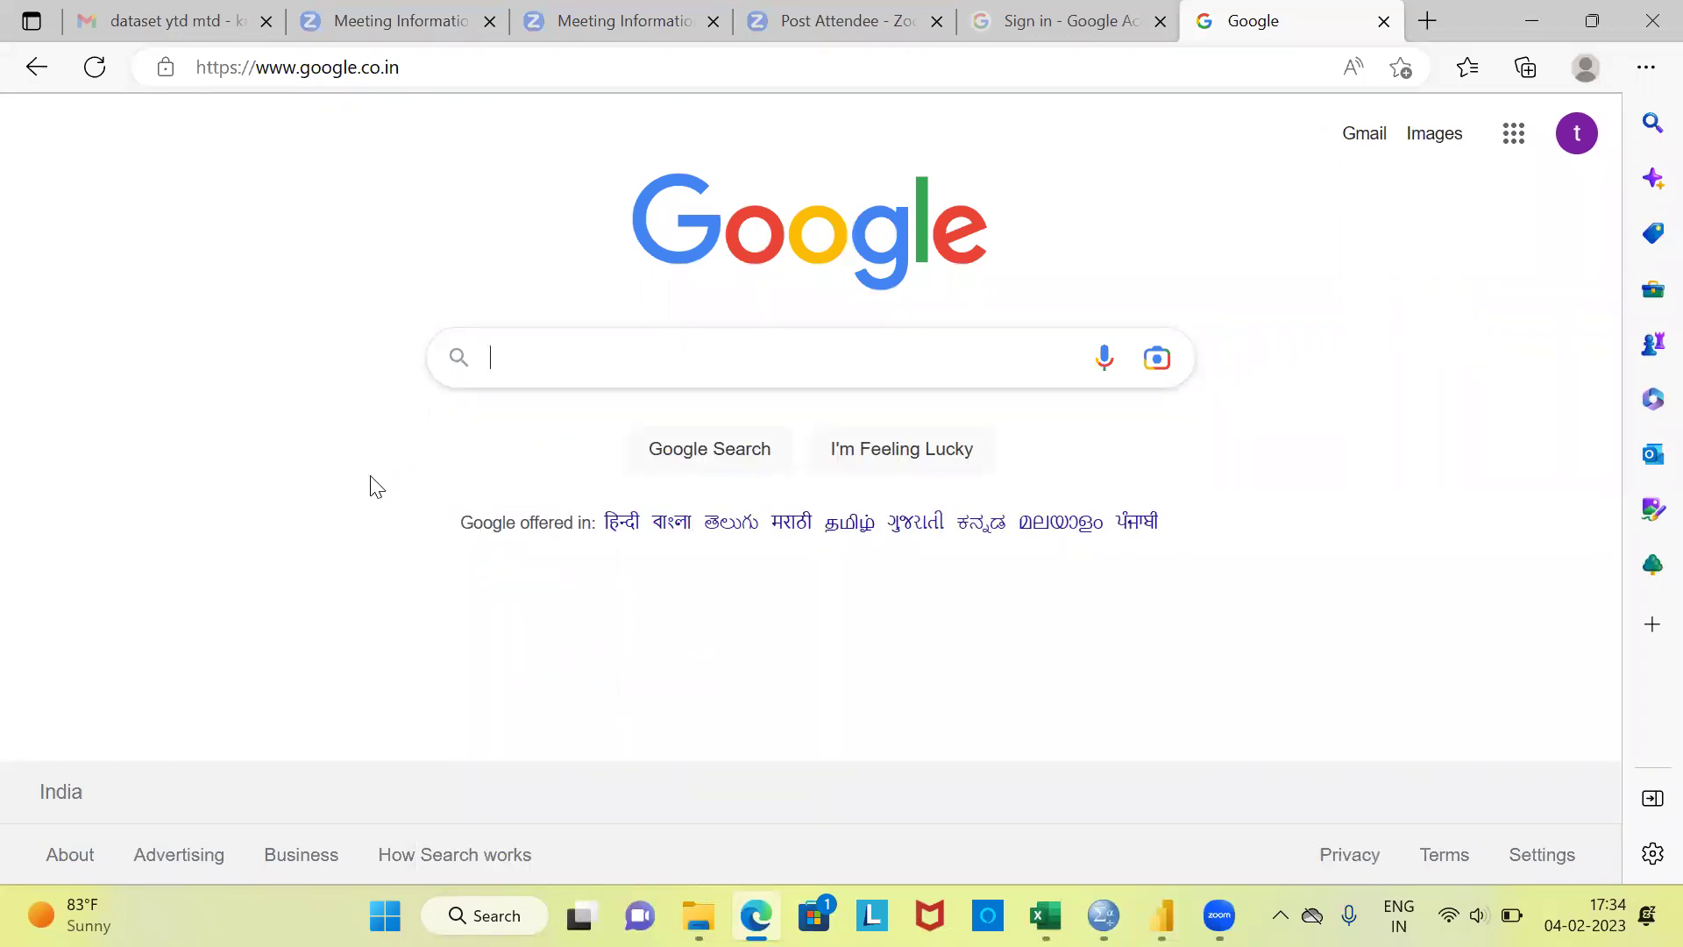
{"action": "type", "text": "ca"}
{"action": "key", "text": "BackSpace"}
{"action": "key", "text": "BackSpace"}
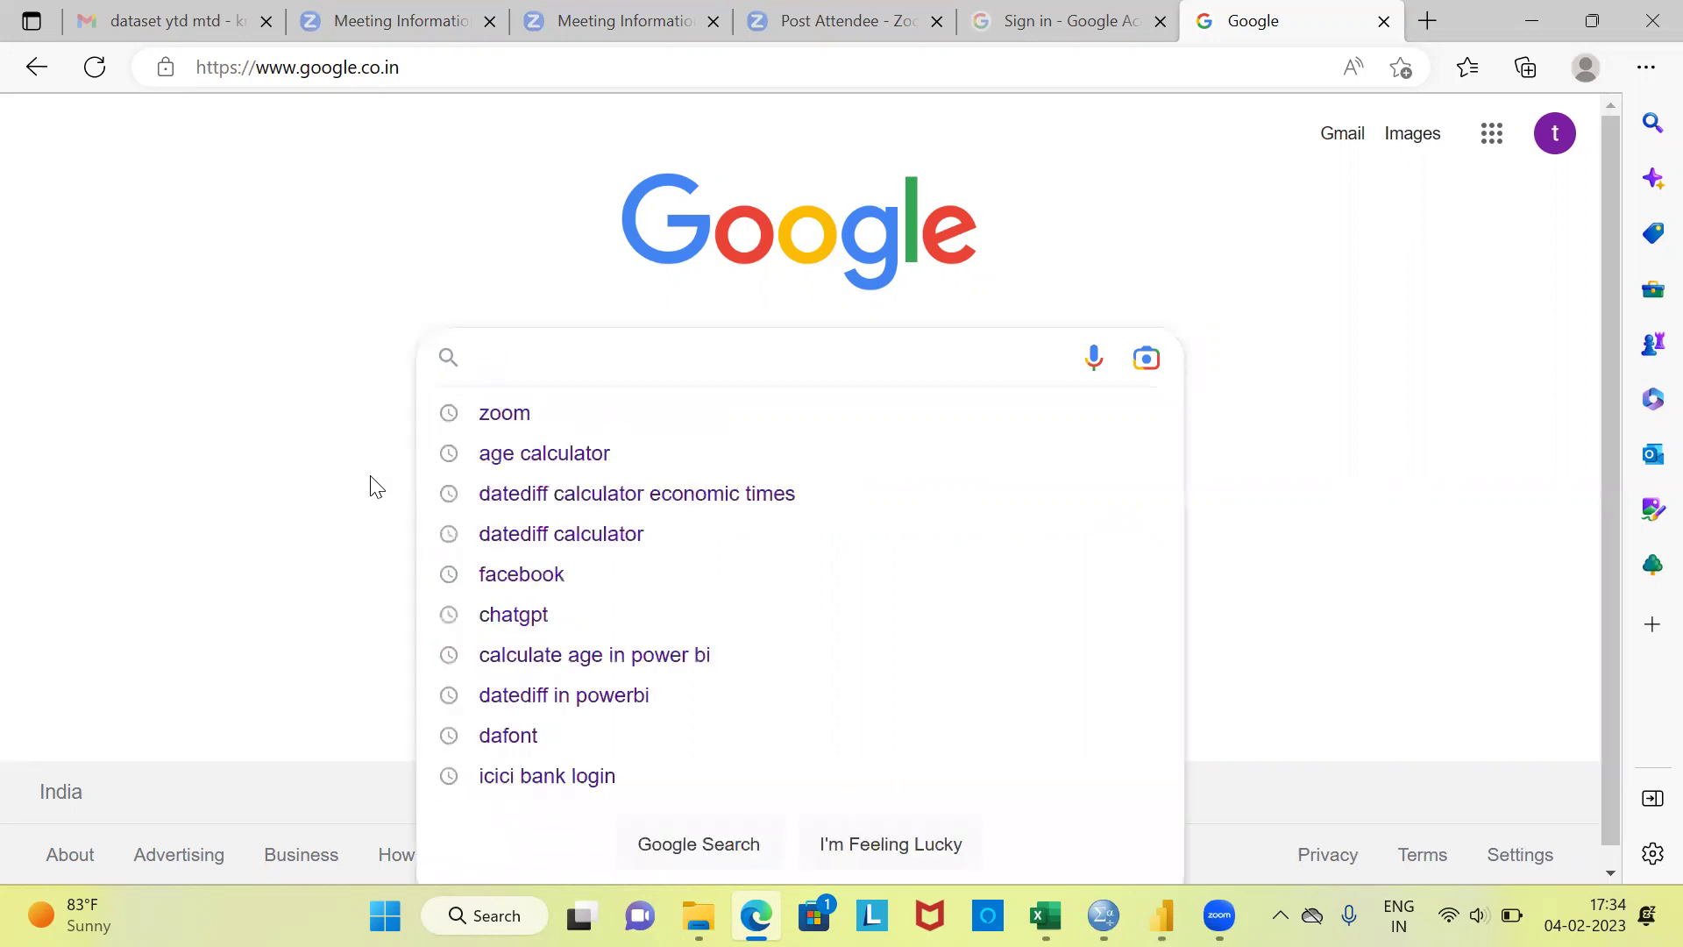
{"action": "type", "text": "age ca"}
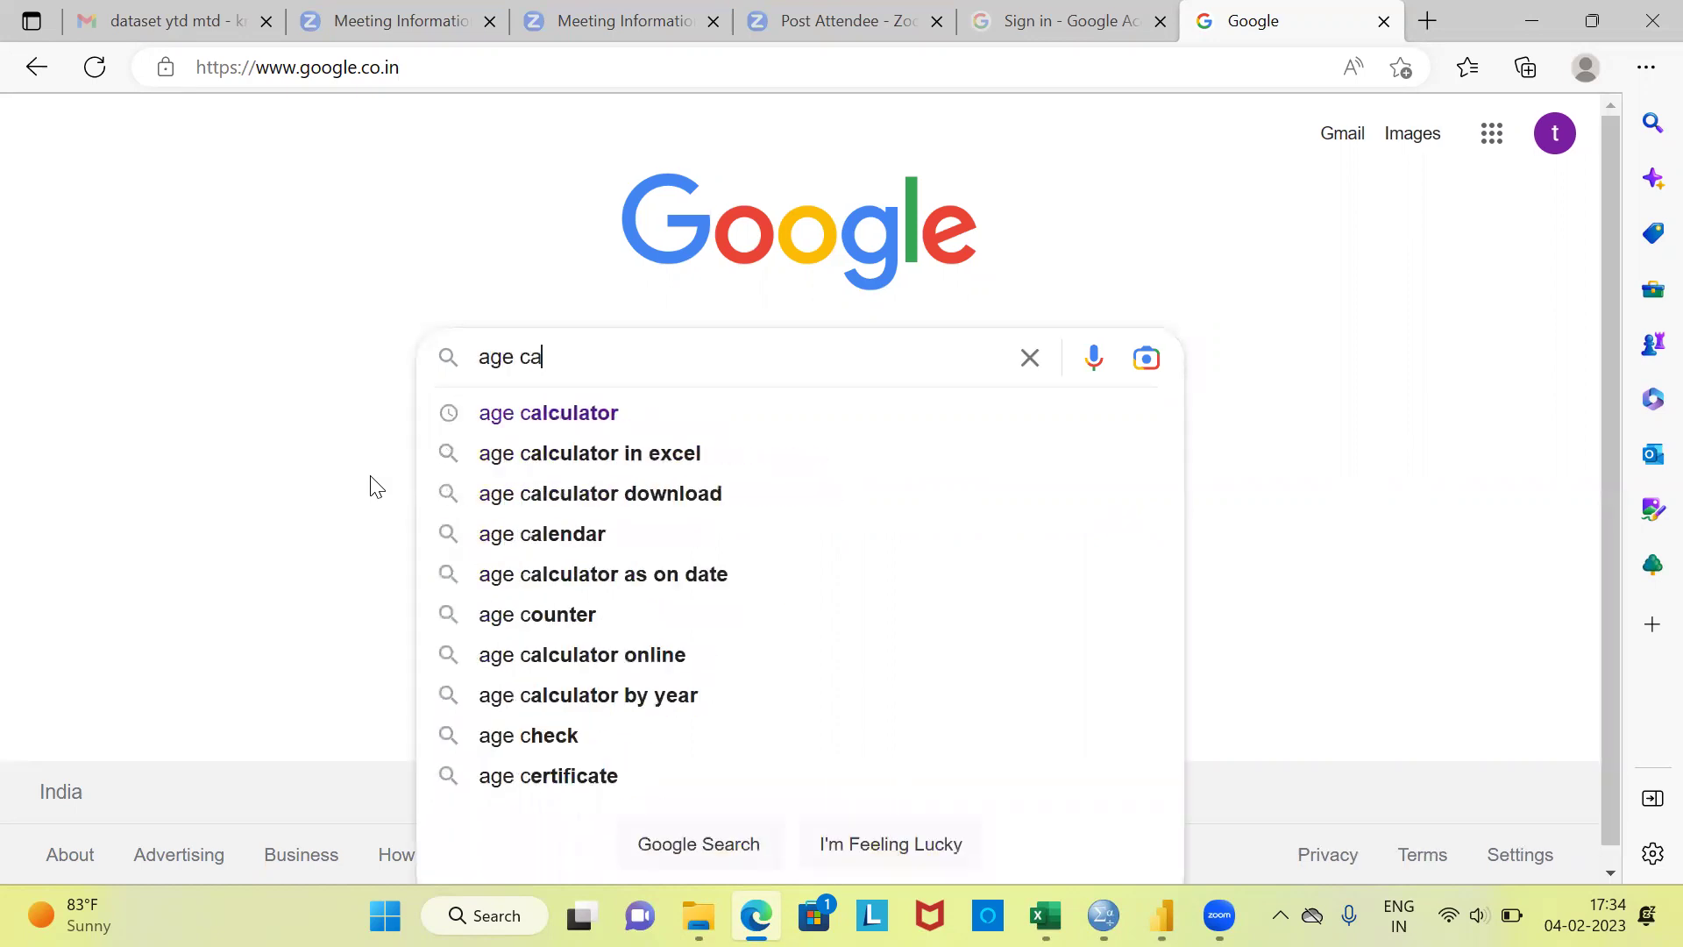
{"action": "type", "text": "lculator"}
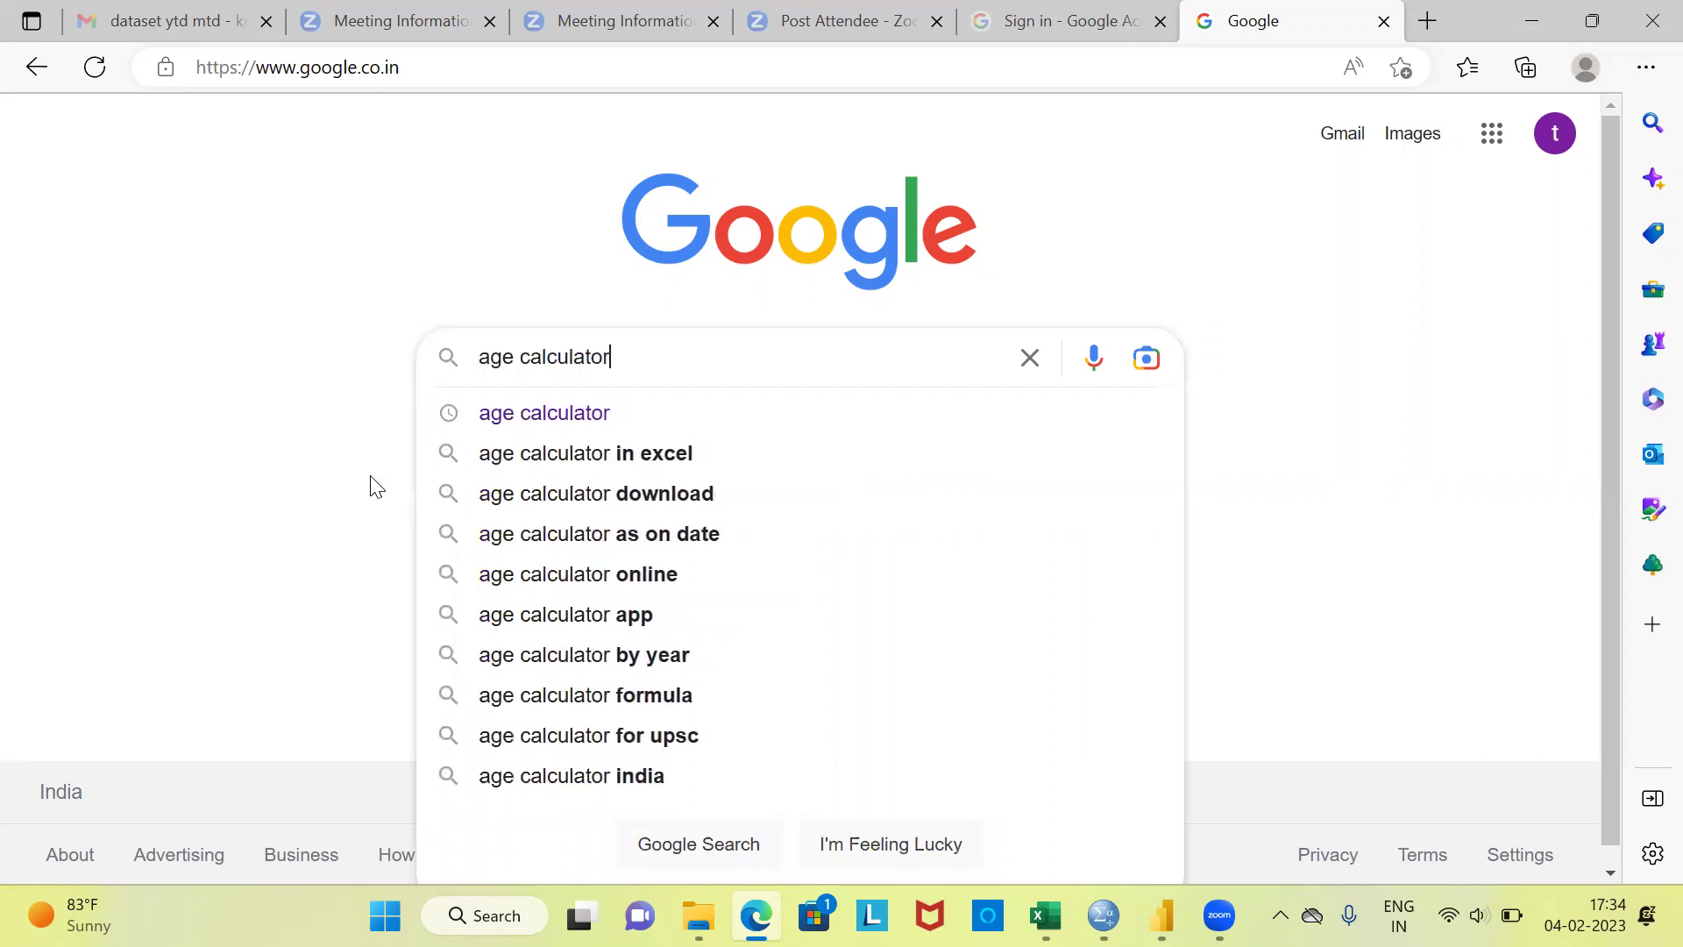
{"action": "key", "text": "Return"}
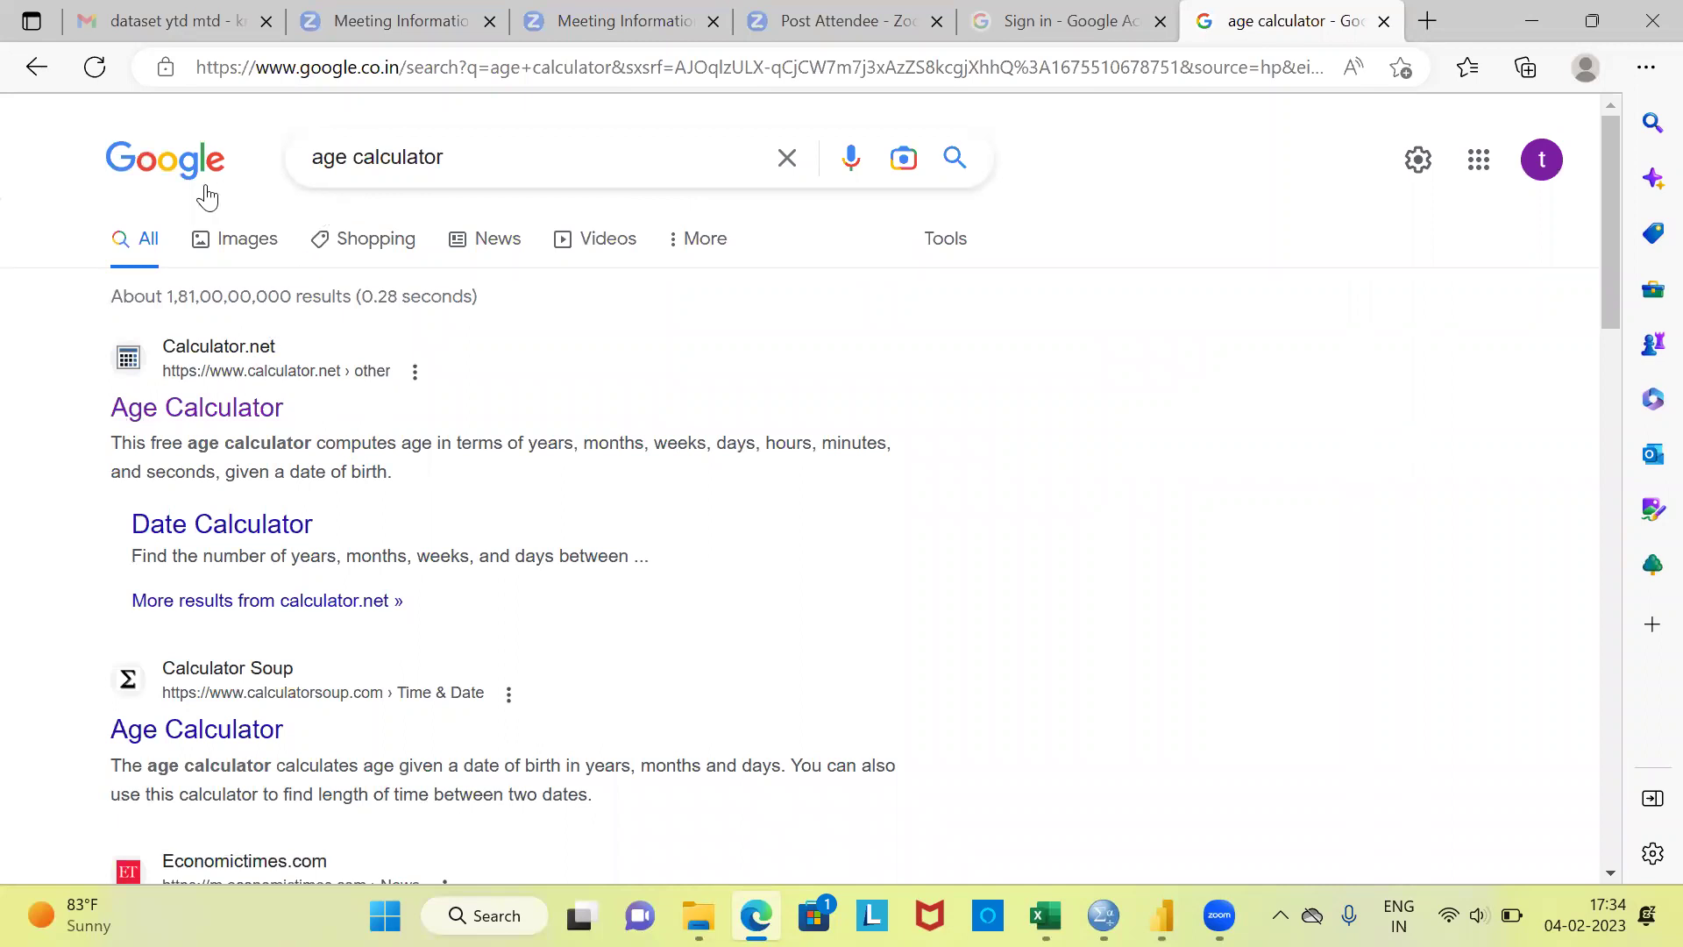
Step: Open Calculator.net's Age Calculator and set the birth date to March 2
{"action": "left_click", "coordinate": [235, 414]}
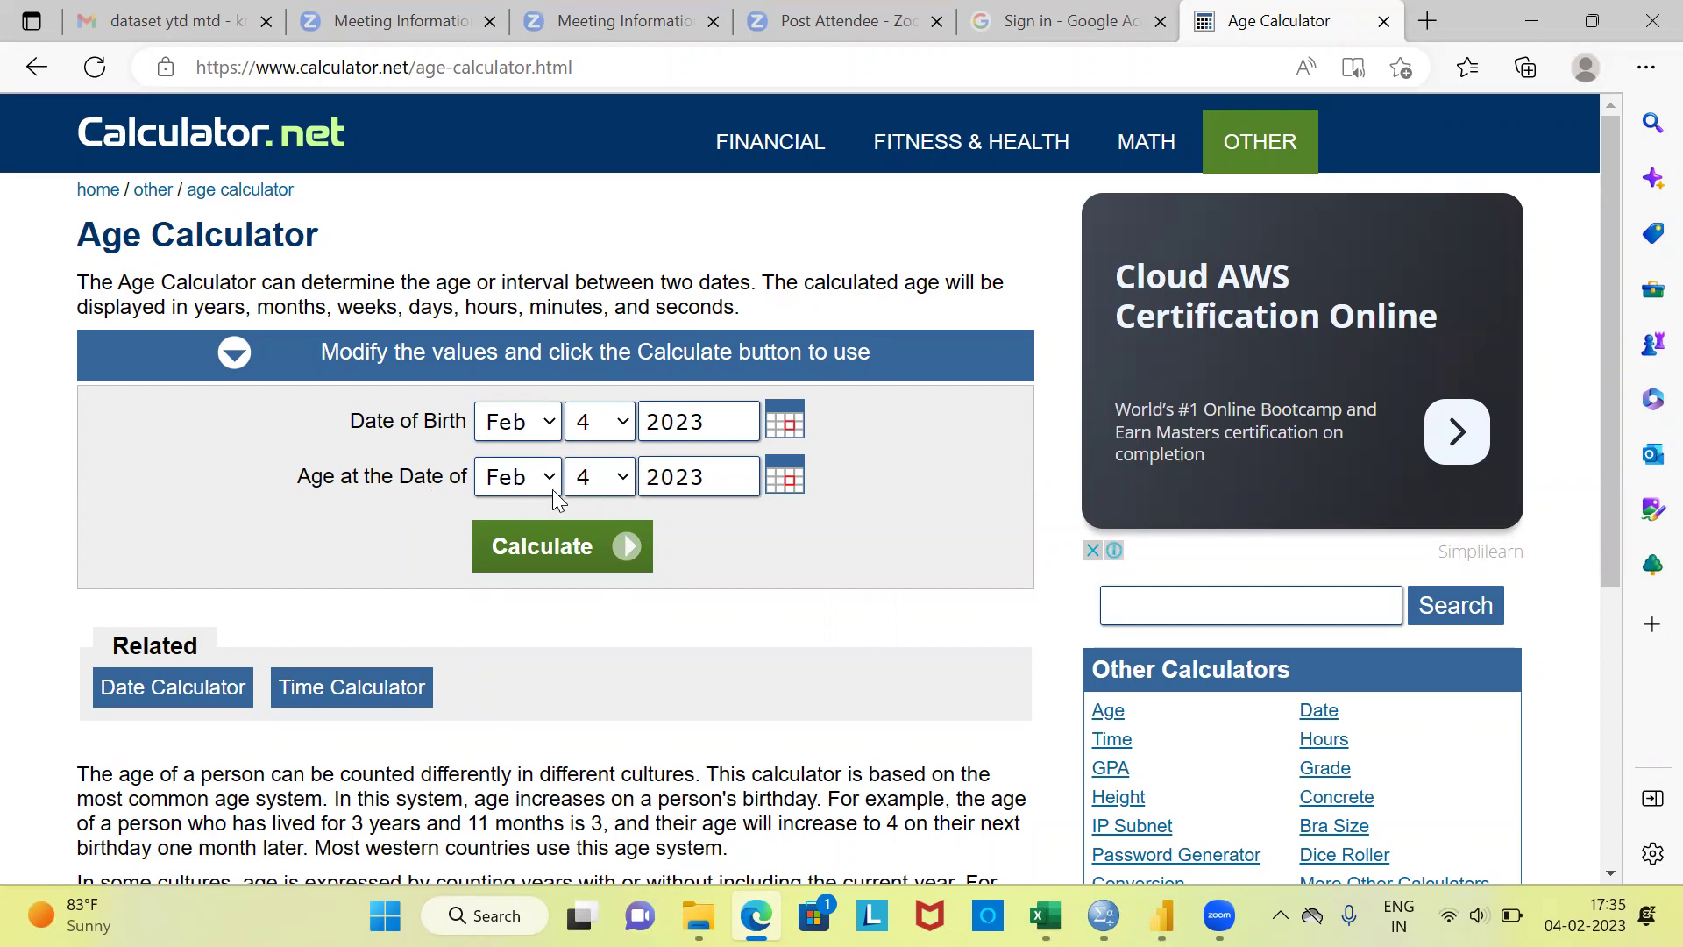
{"action": "left_click", "coordinate": [551, 430]}
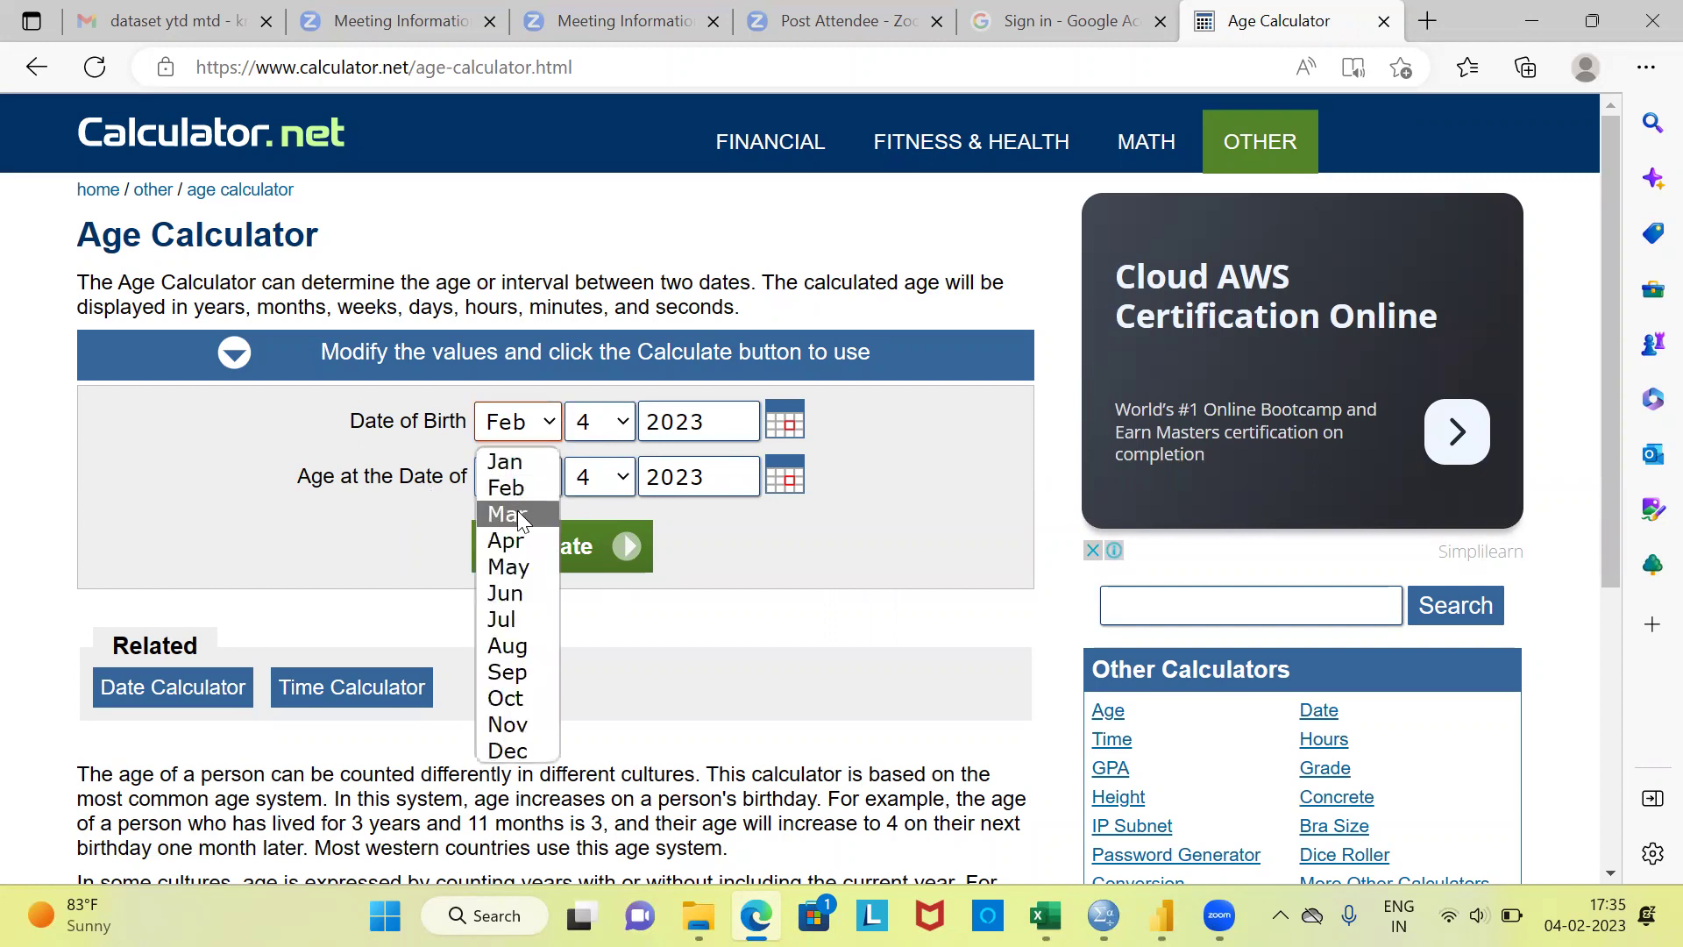
{"action": "left_click", "coordinate": [520, 515]}
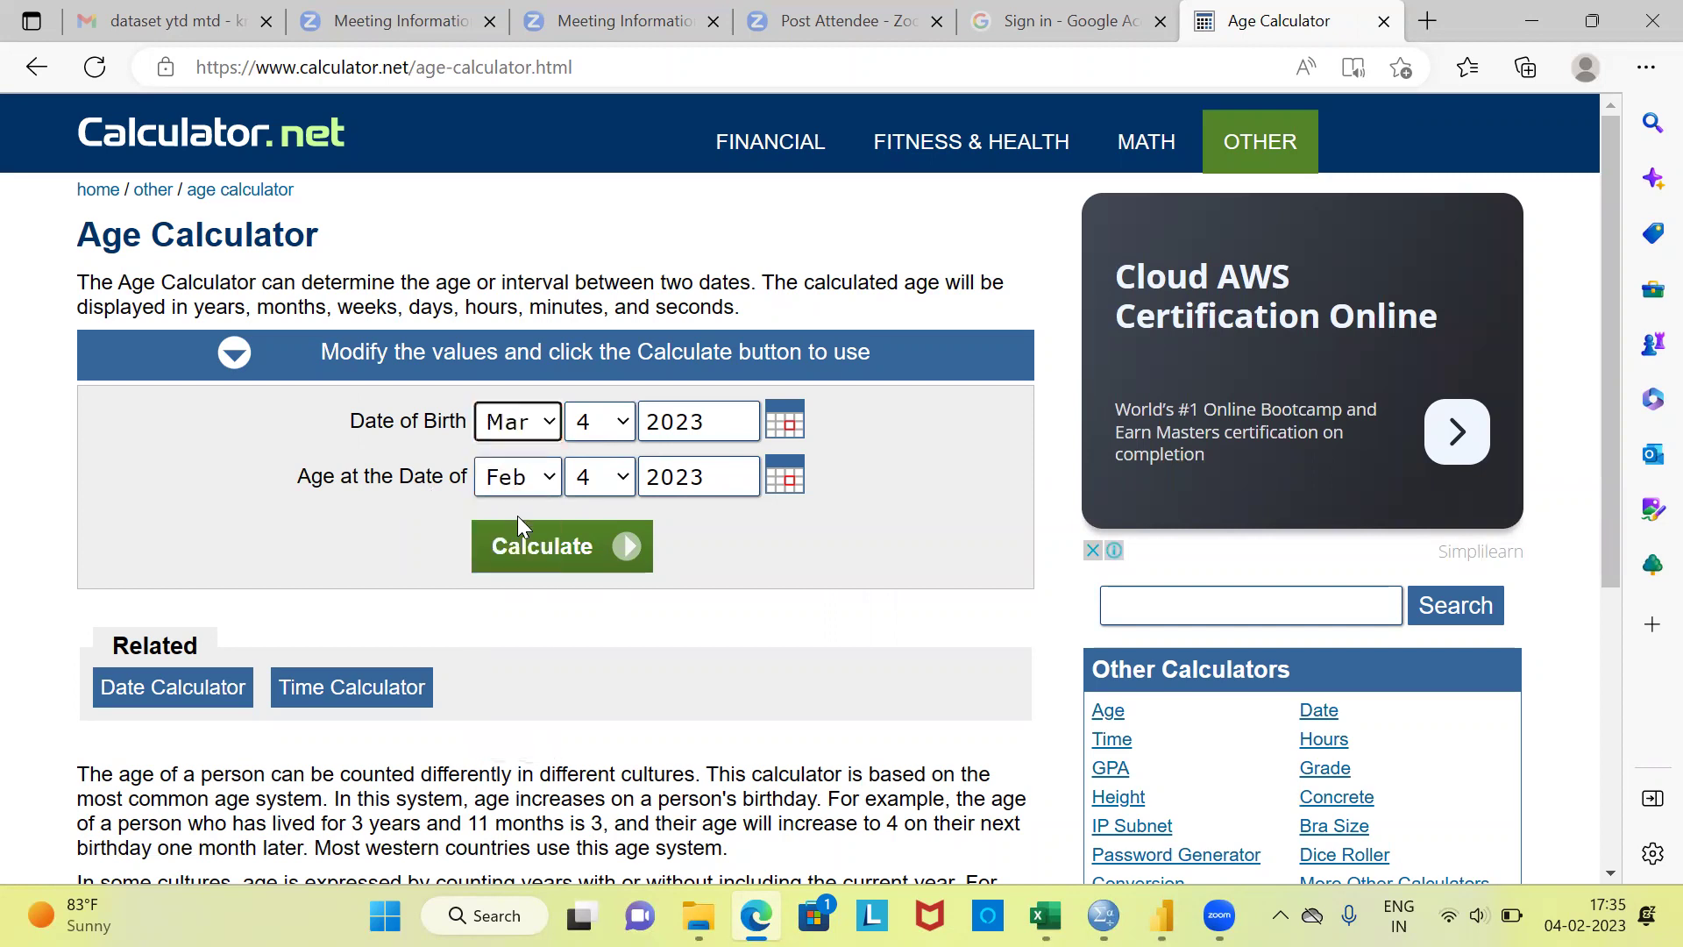
{"action": "left_click", "coordinate": [623, 424]}
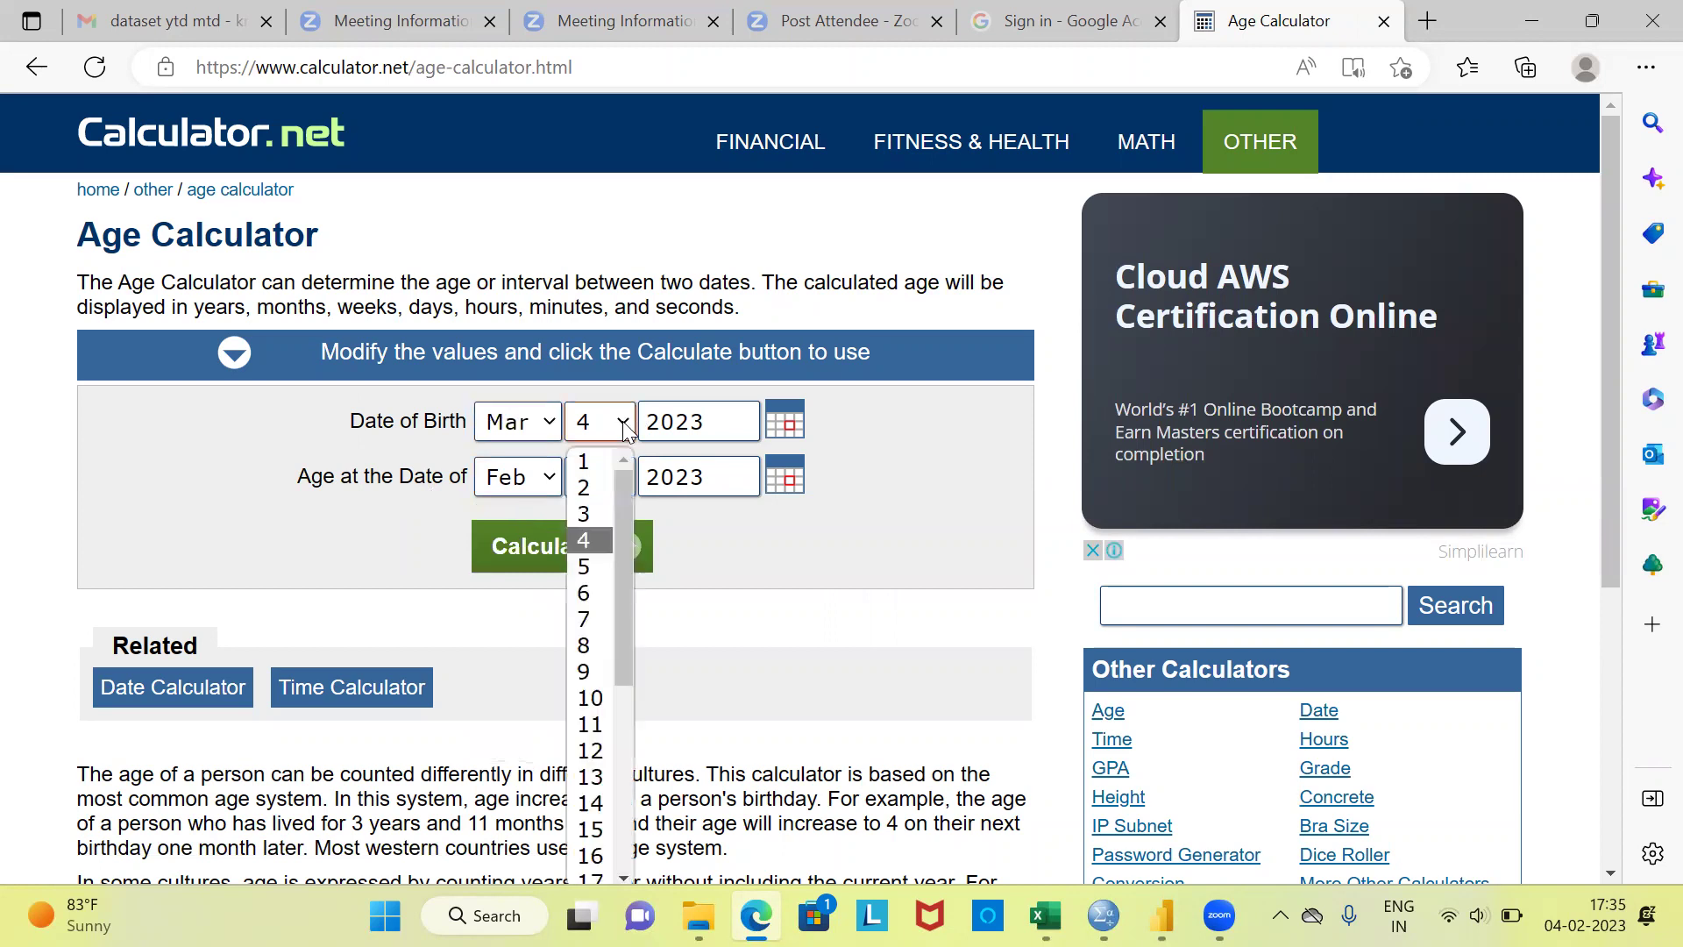
{"action": "left_click", "coordinate": [593, 484]}
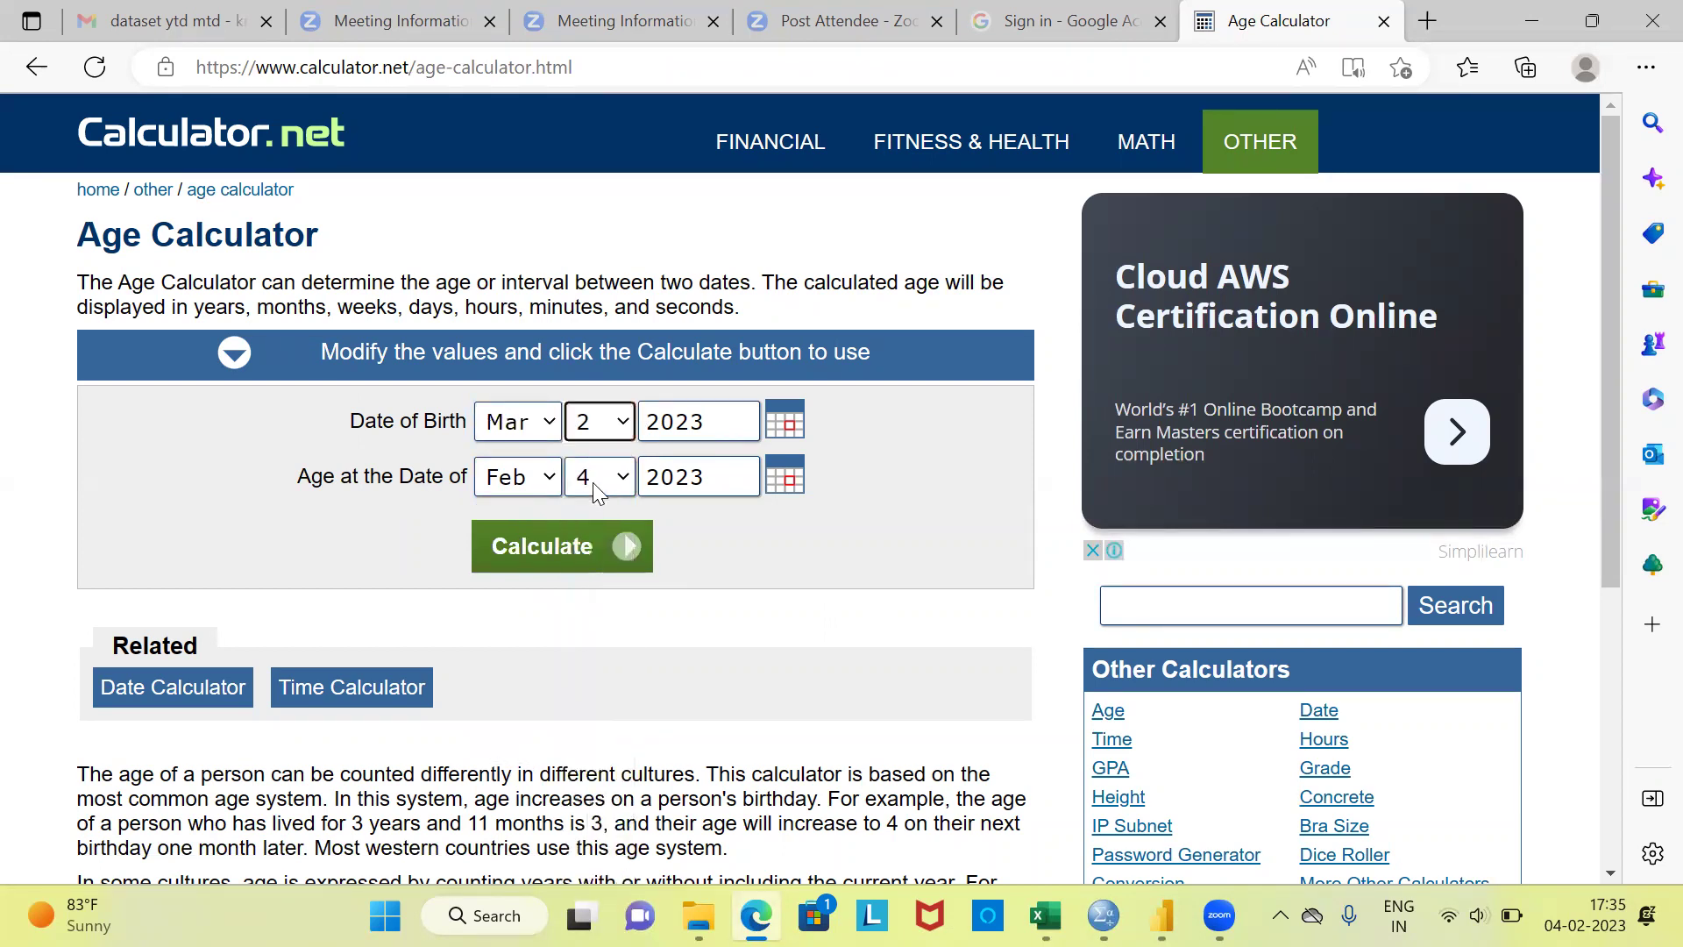
Step: Set the birth year to 1952 and calculate the age as of 4 Feb 2023
{"action": "left_click", "coordinate": [713, 430]}
{"action": "left_click_drag", "start_coordinate": [705, 424], "coordinate": [656, 425]}
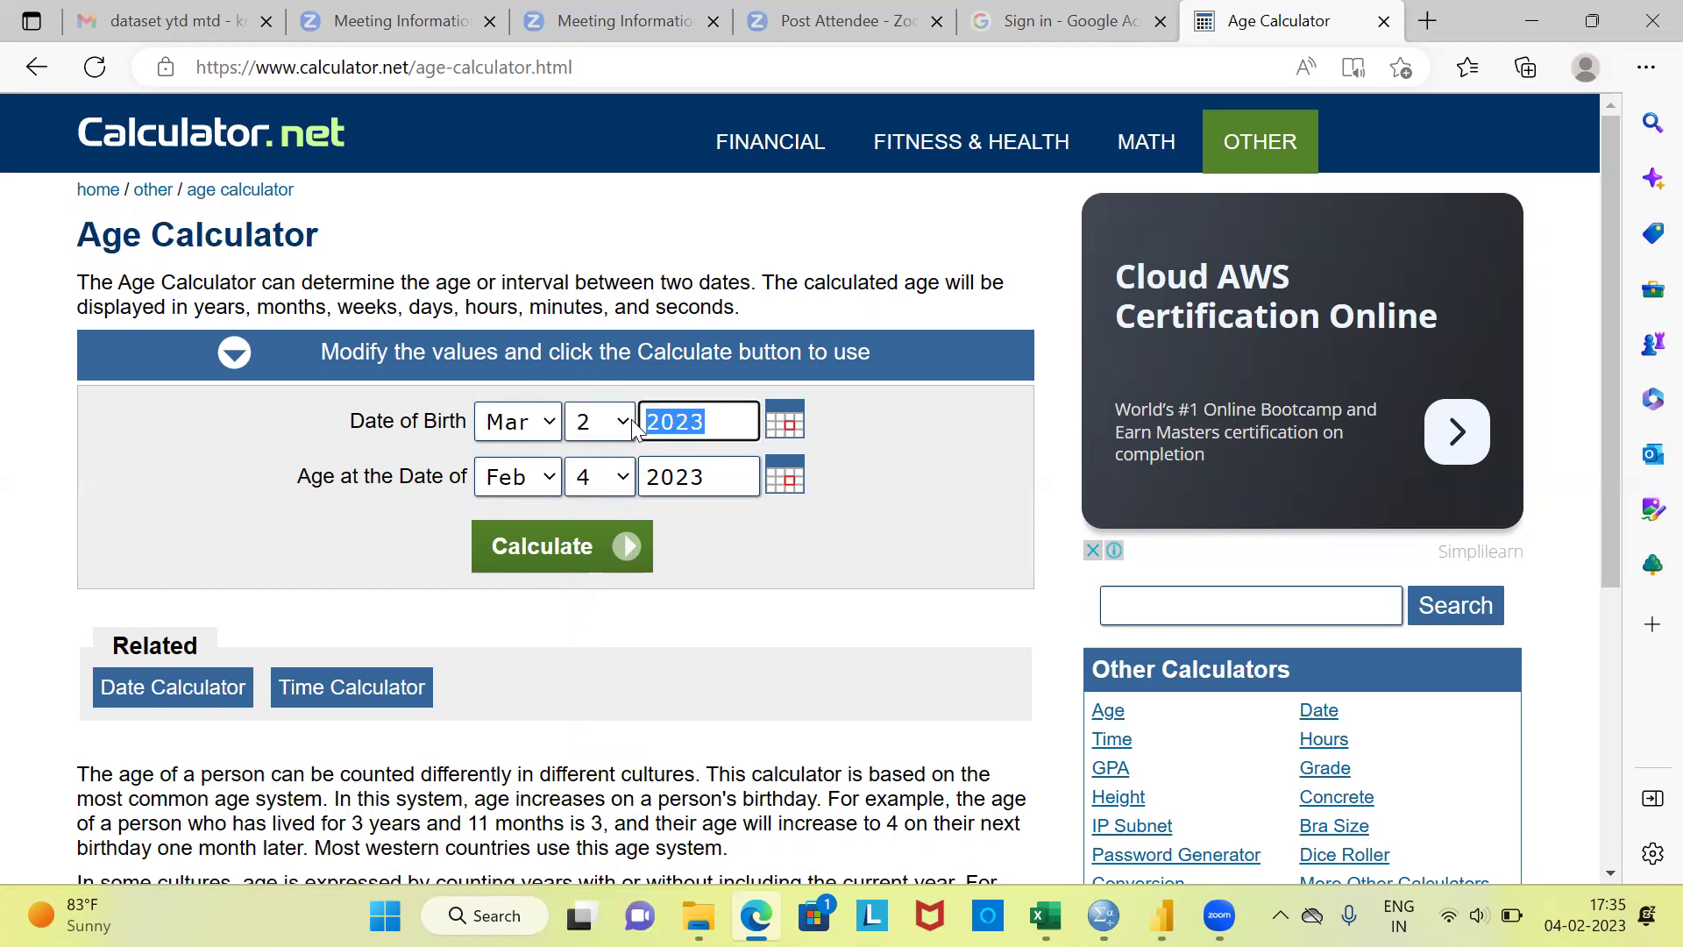
{"action": "type", "text": "1952"}
{"action": "left_click", "coordinate": [878, 452]}
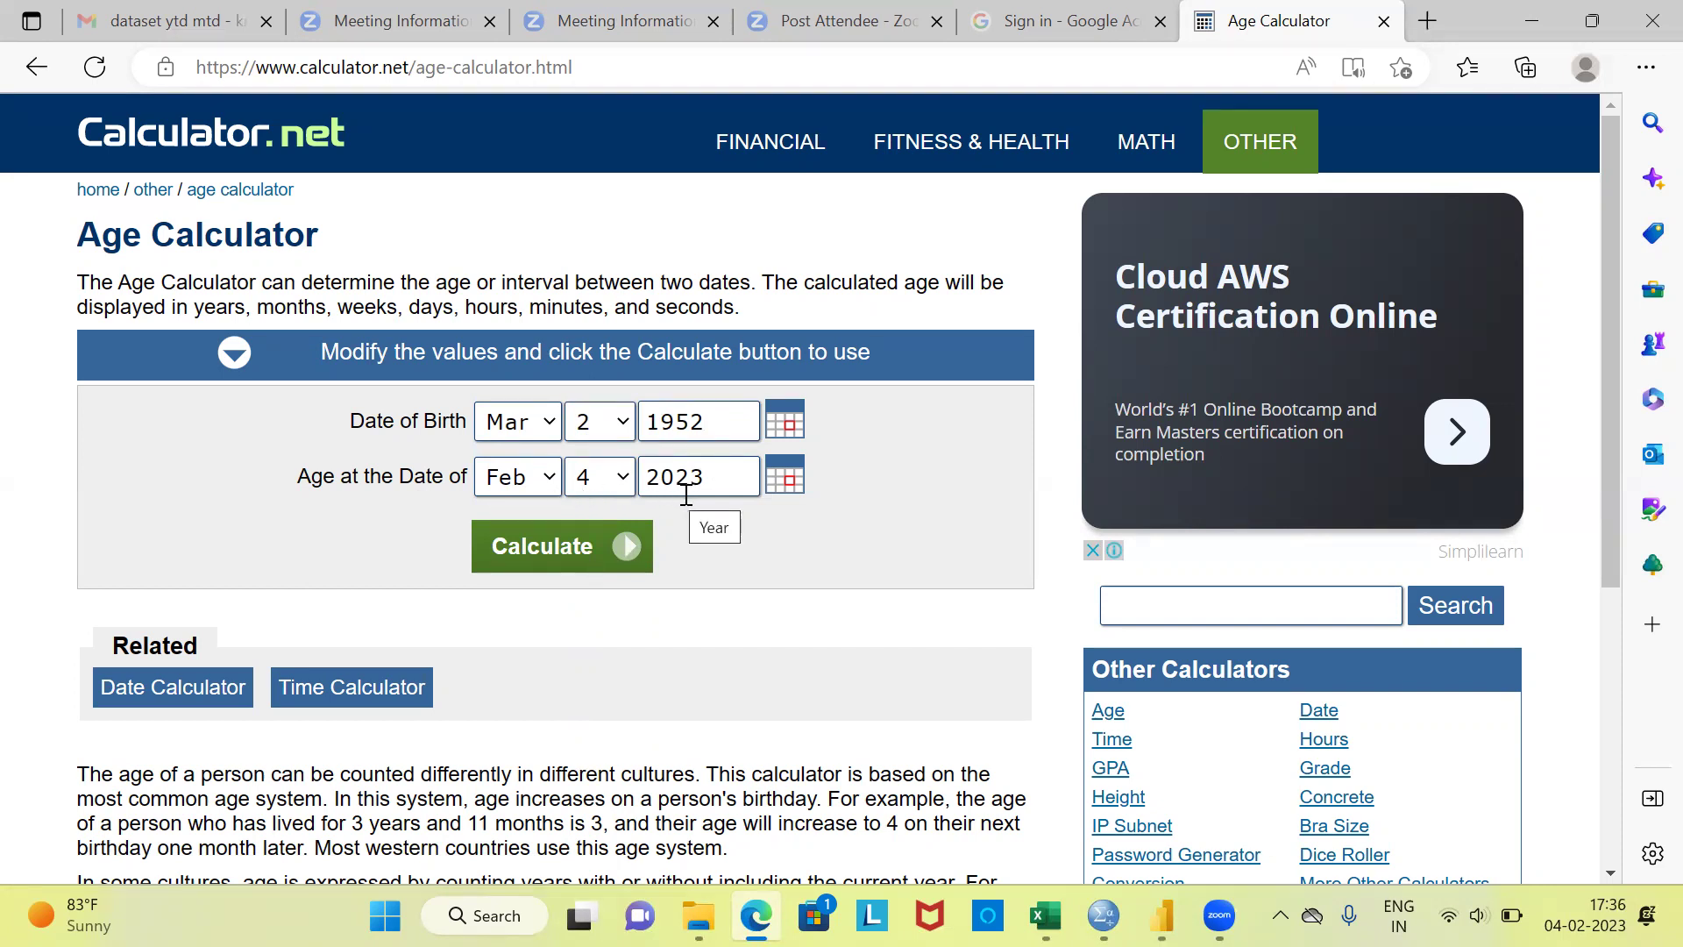
{"action": "left_click", "coordinate": [561, 566]}
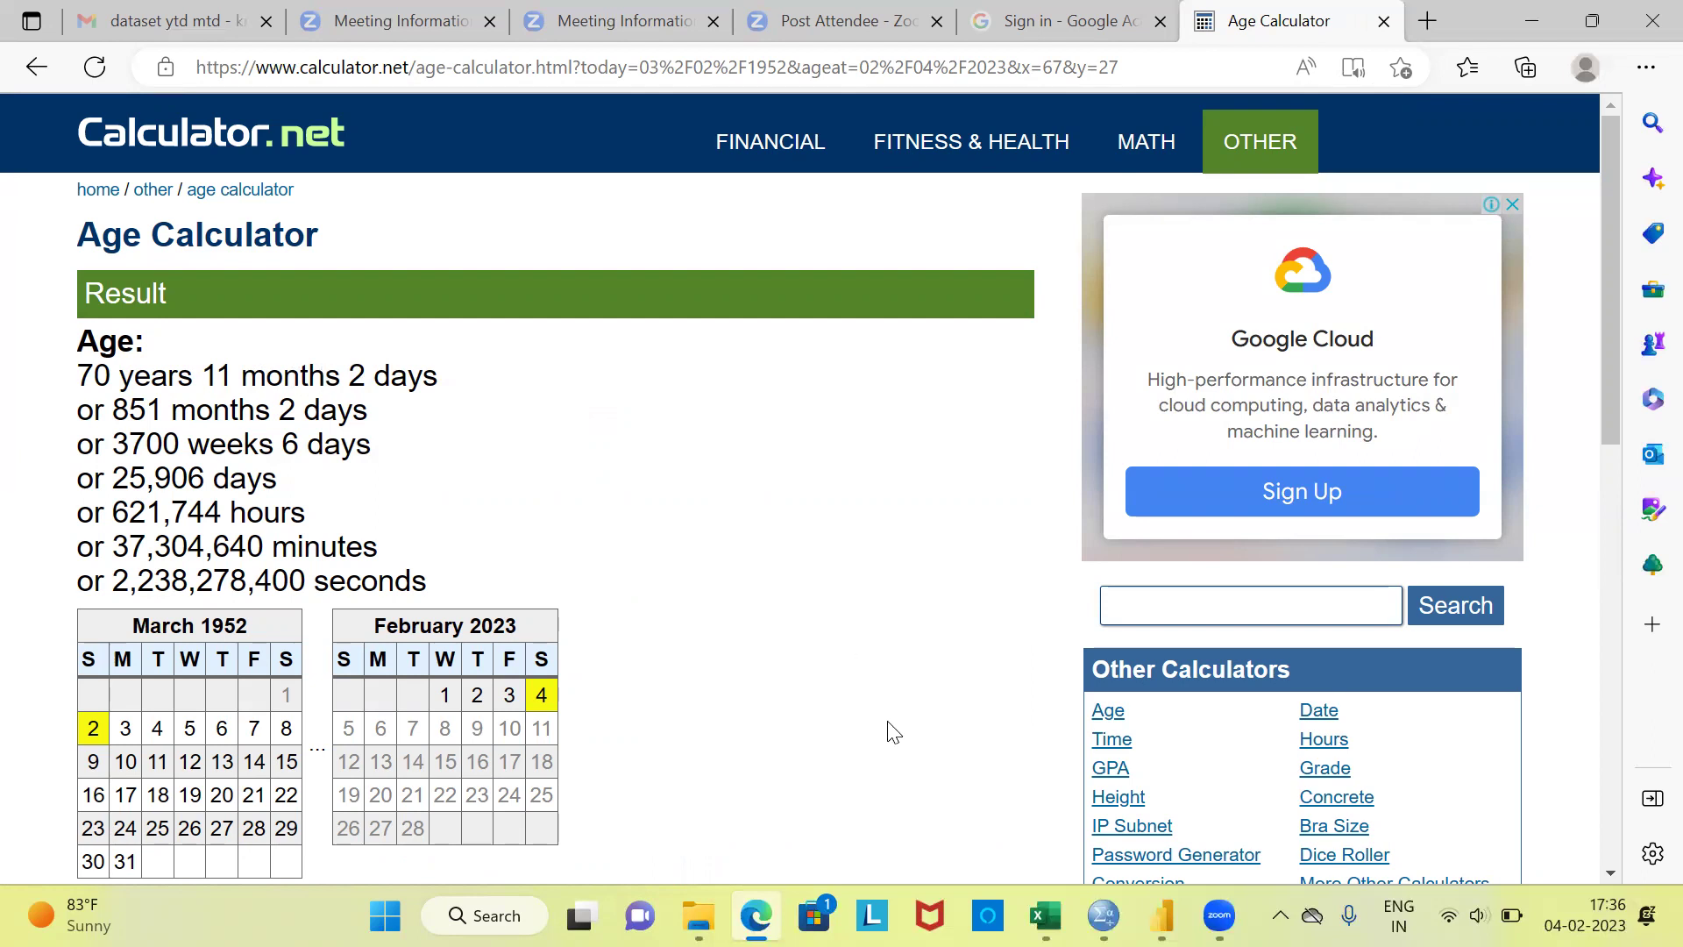
Step: Switch back to Power BI Desktop to view the Age column
{"action": "left_click", "coordinate": [1162, 916]}
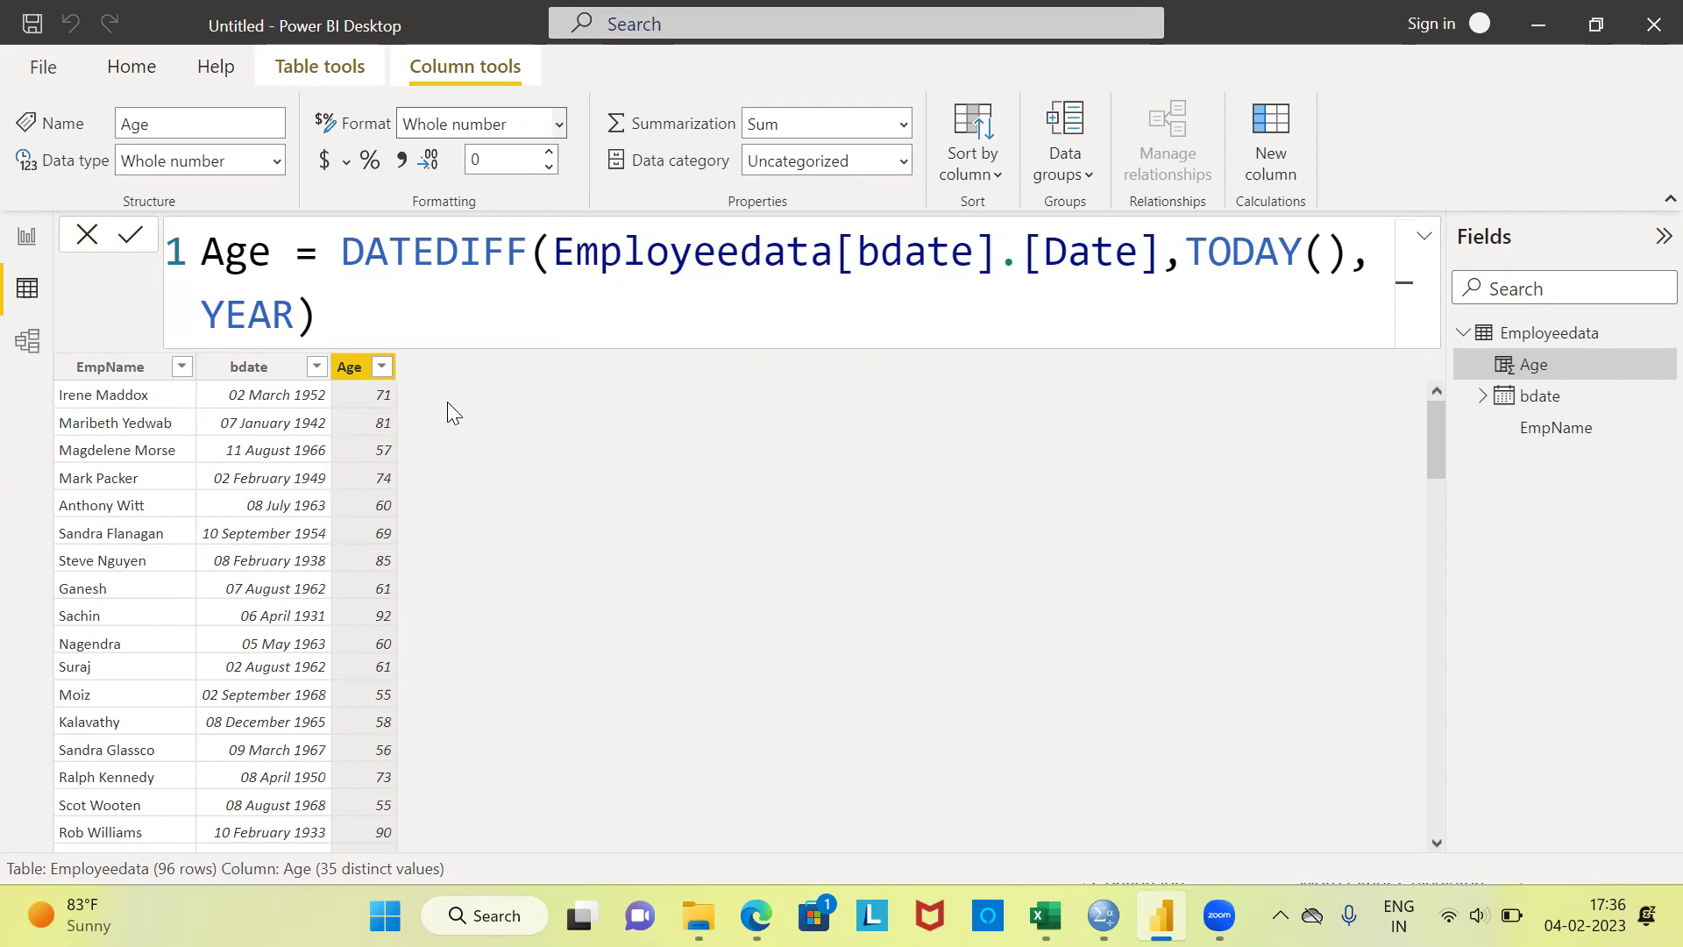
Step: Sort the Employeedata table by Age descending, oldest employees first
{"action": "left_click", "coordinate": [383, 368]}
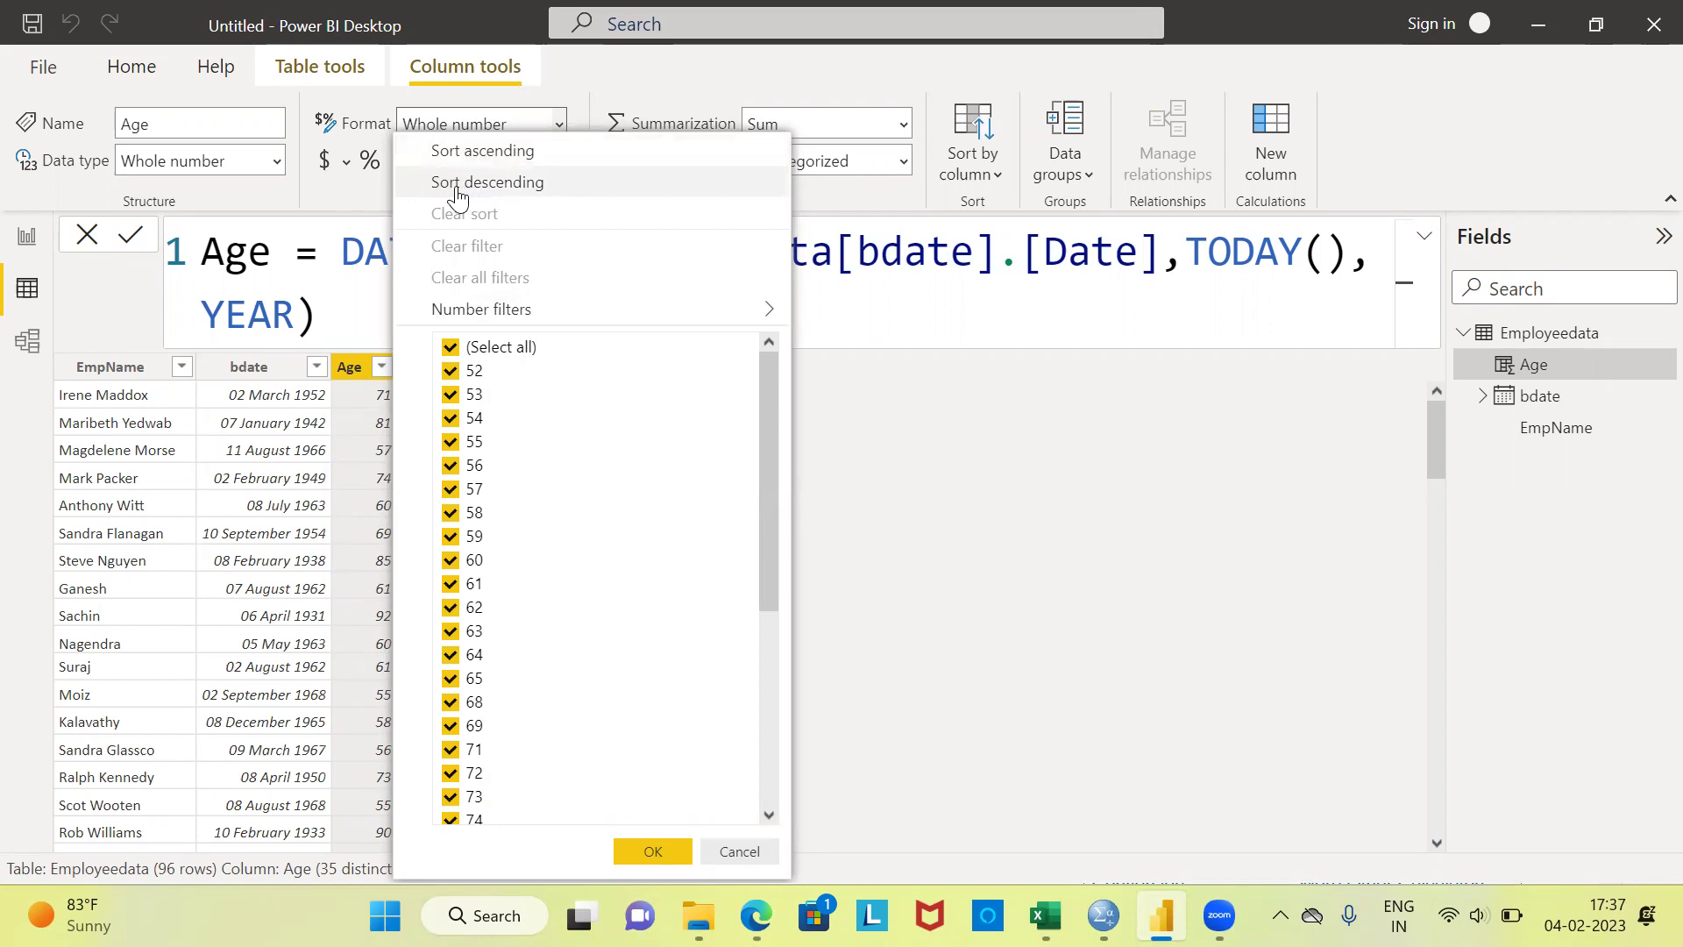
{"action": "left_click", "coordinate": [562, 195]}
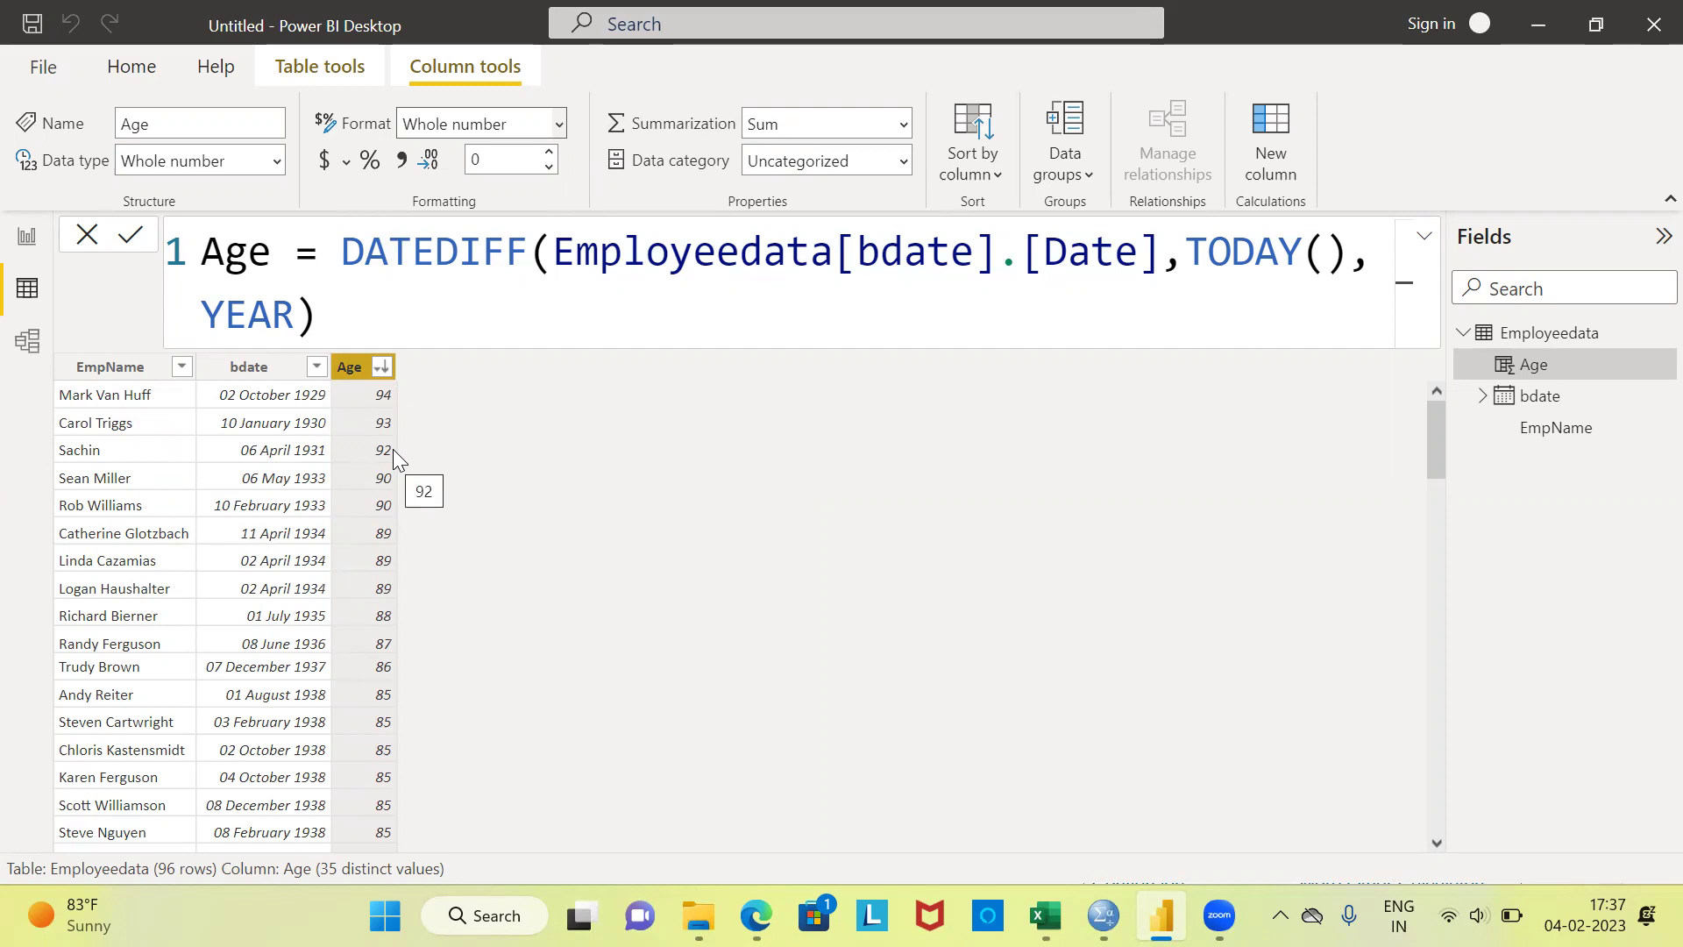
Step: Sort the Age column ascending so the youngest employee (52) is listed first
{"action": "left_click", "coordinate": [382, 368]}
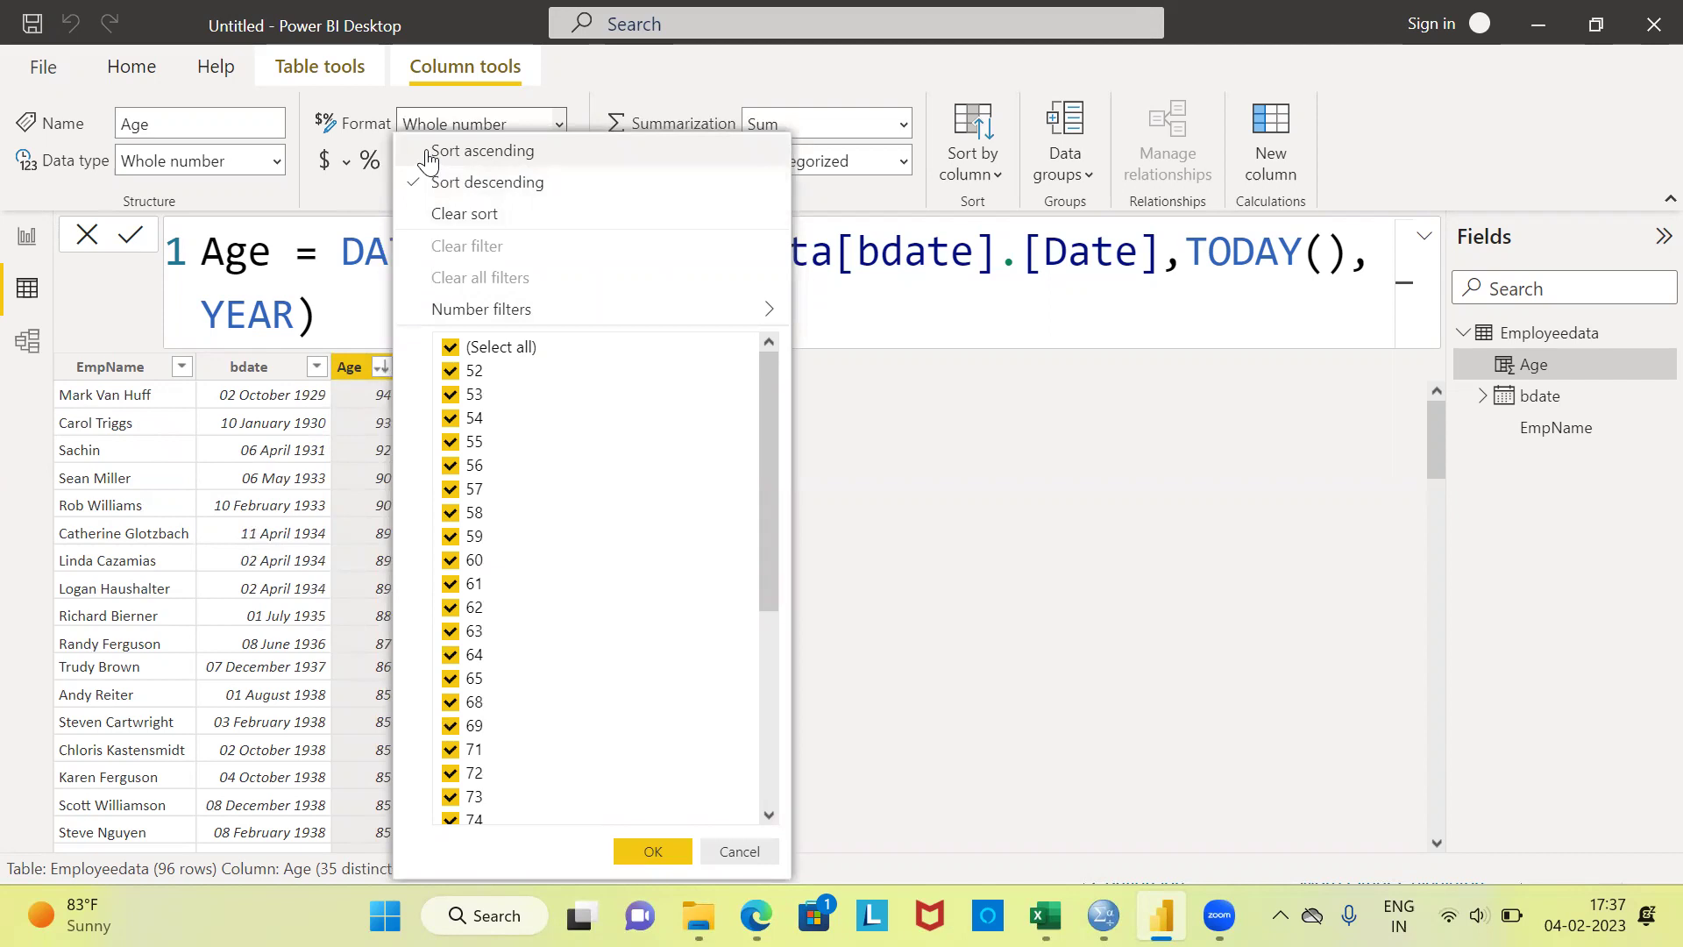
{"action": "left_click", "coordinate": [482, 151]}
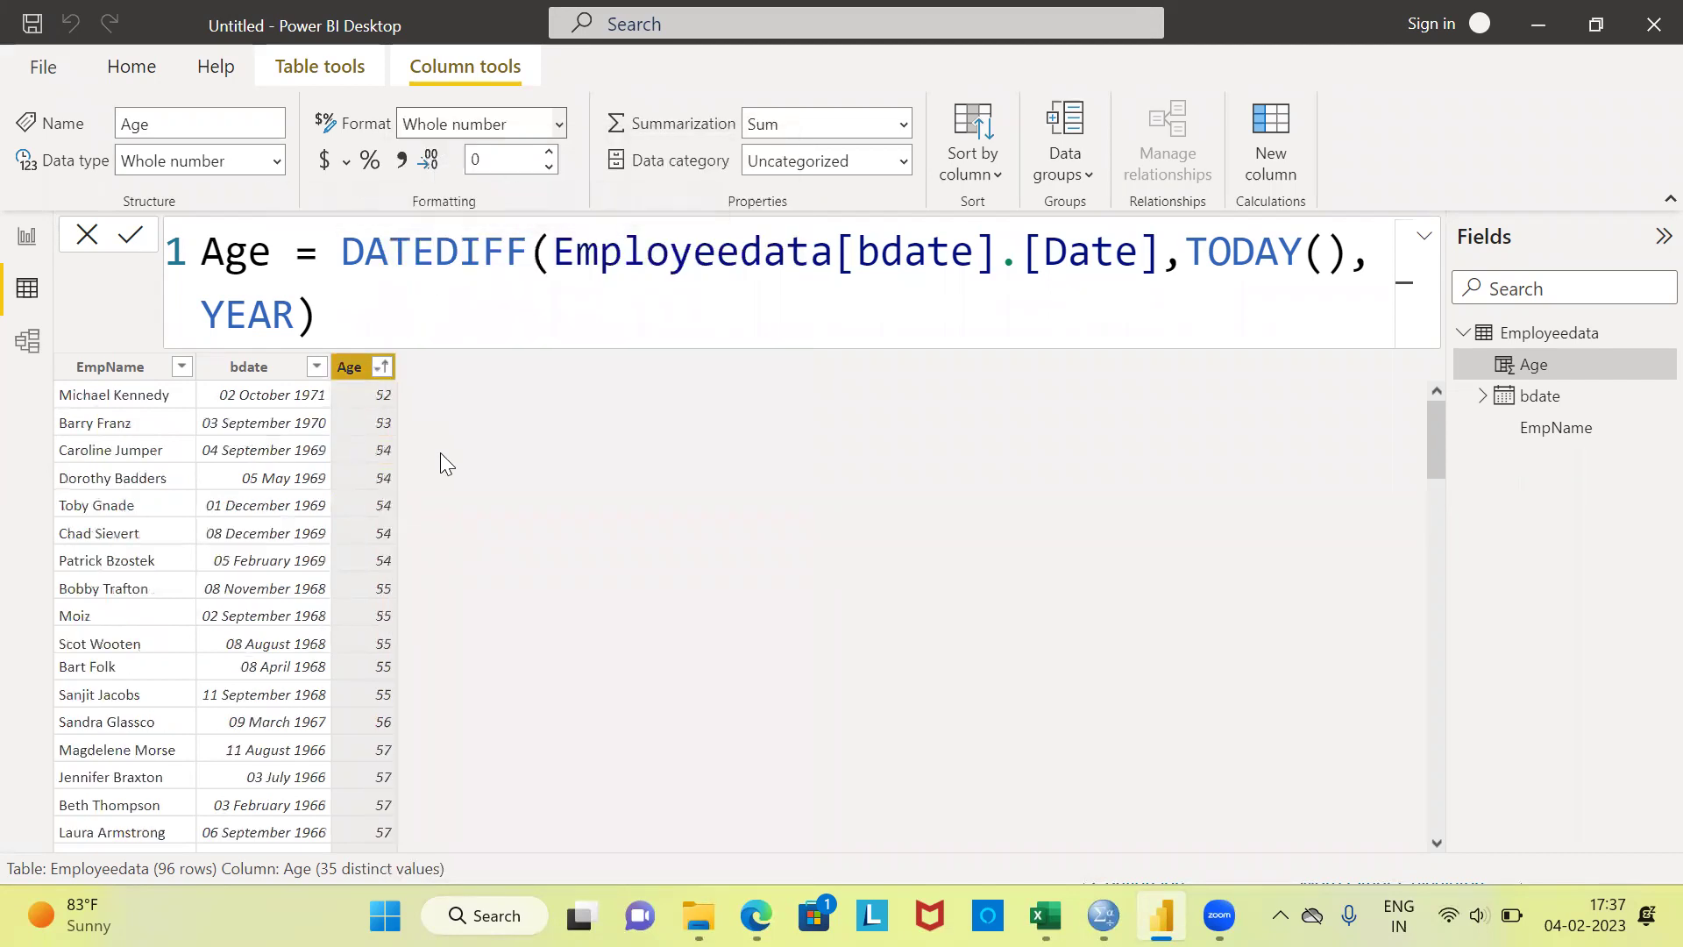